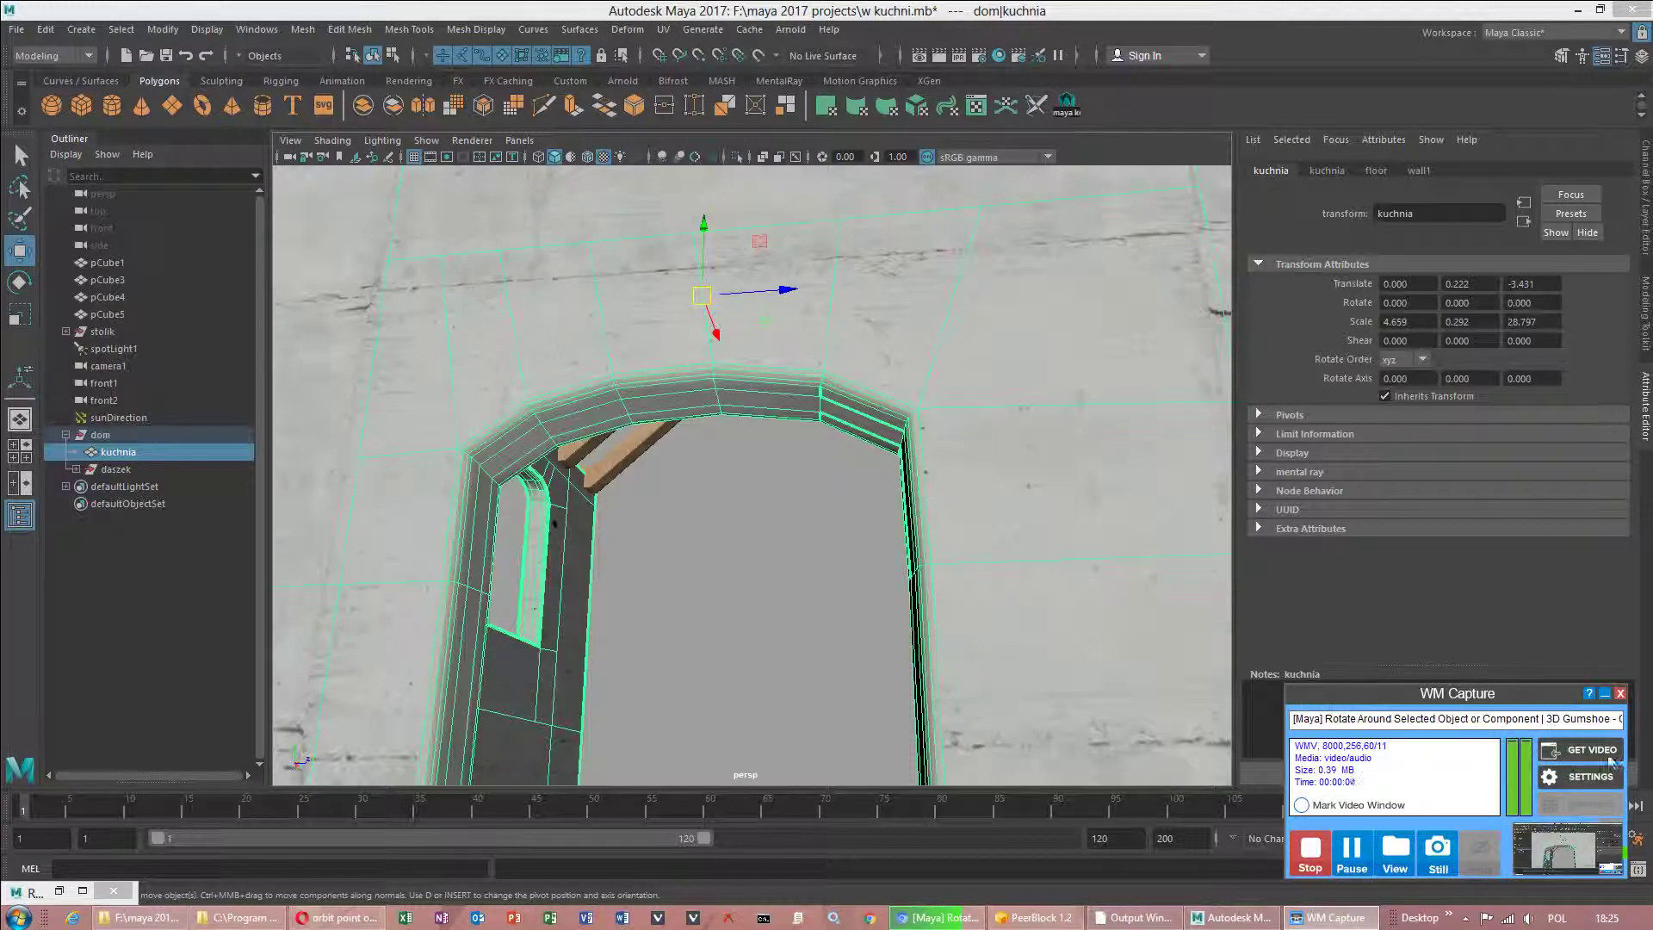
Examine the shading and edge flow around the kuchnia mesh's arched doorway from outside and underneath.
left_click(1605, 693)
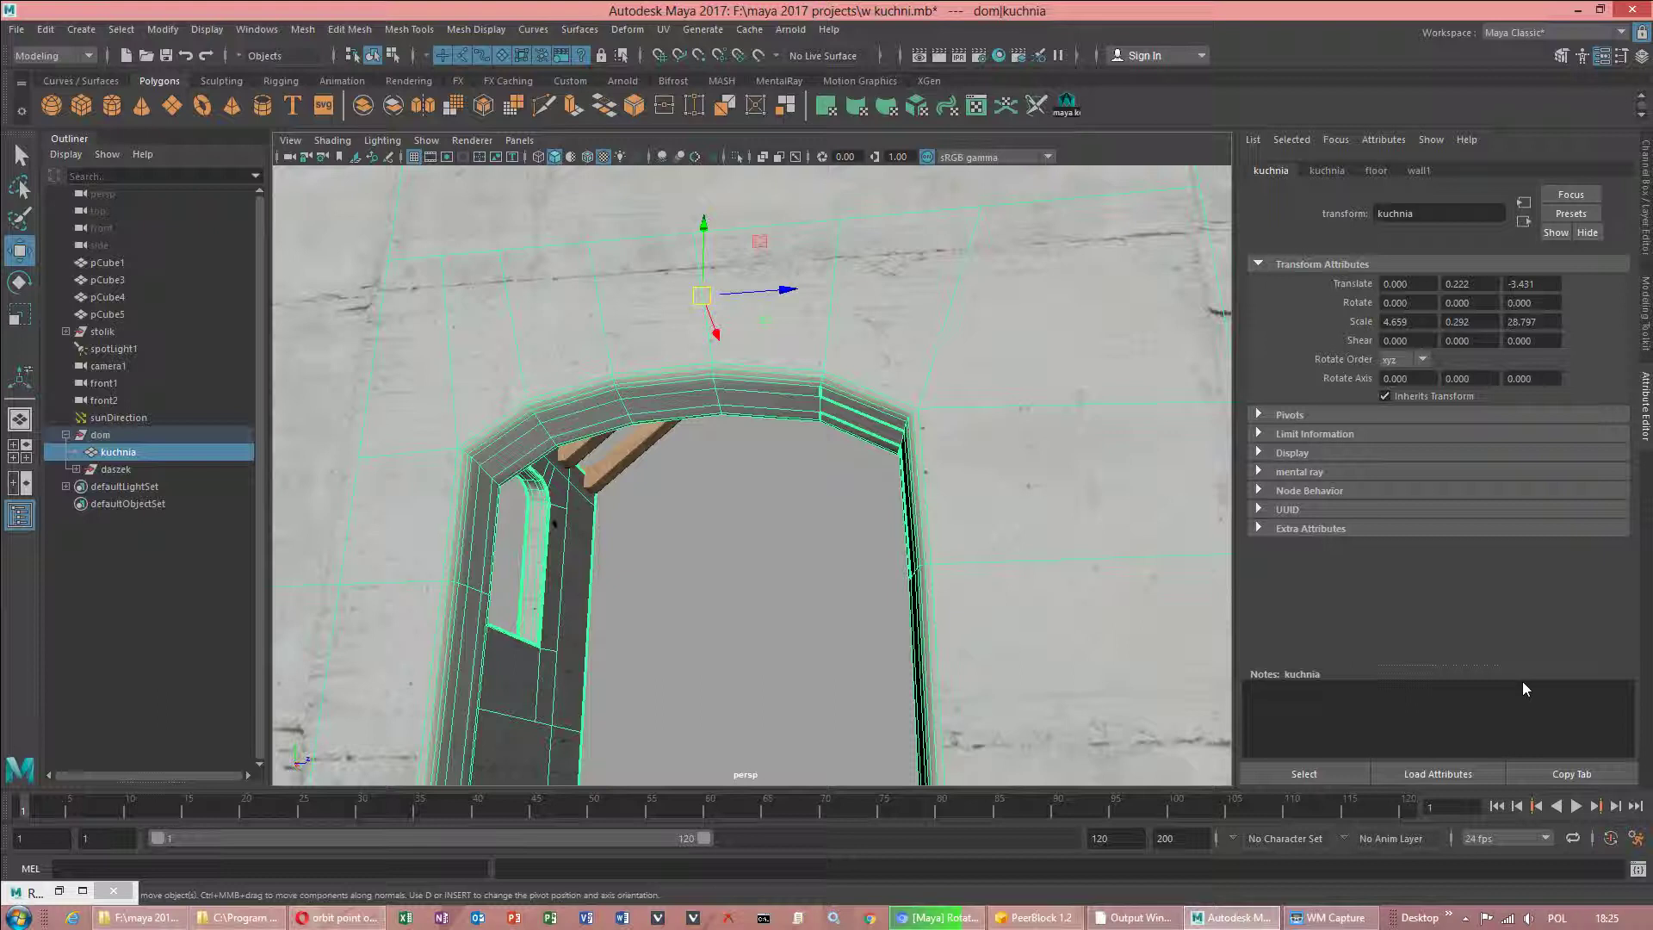
scroll(802, 385, "down", 3)
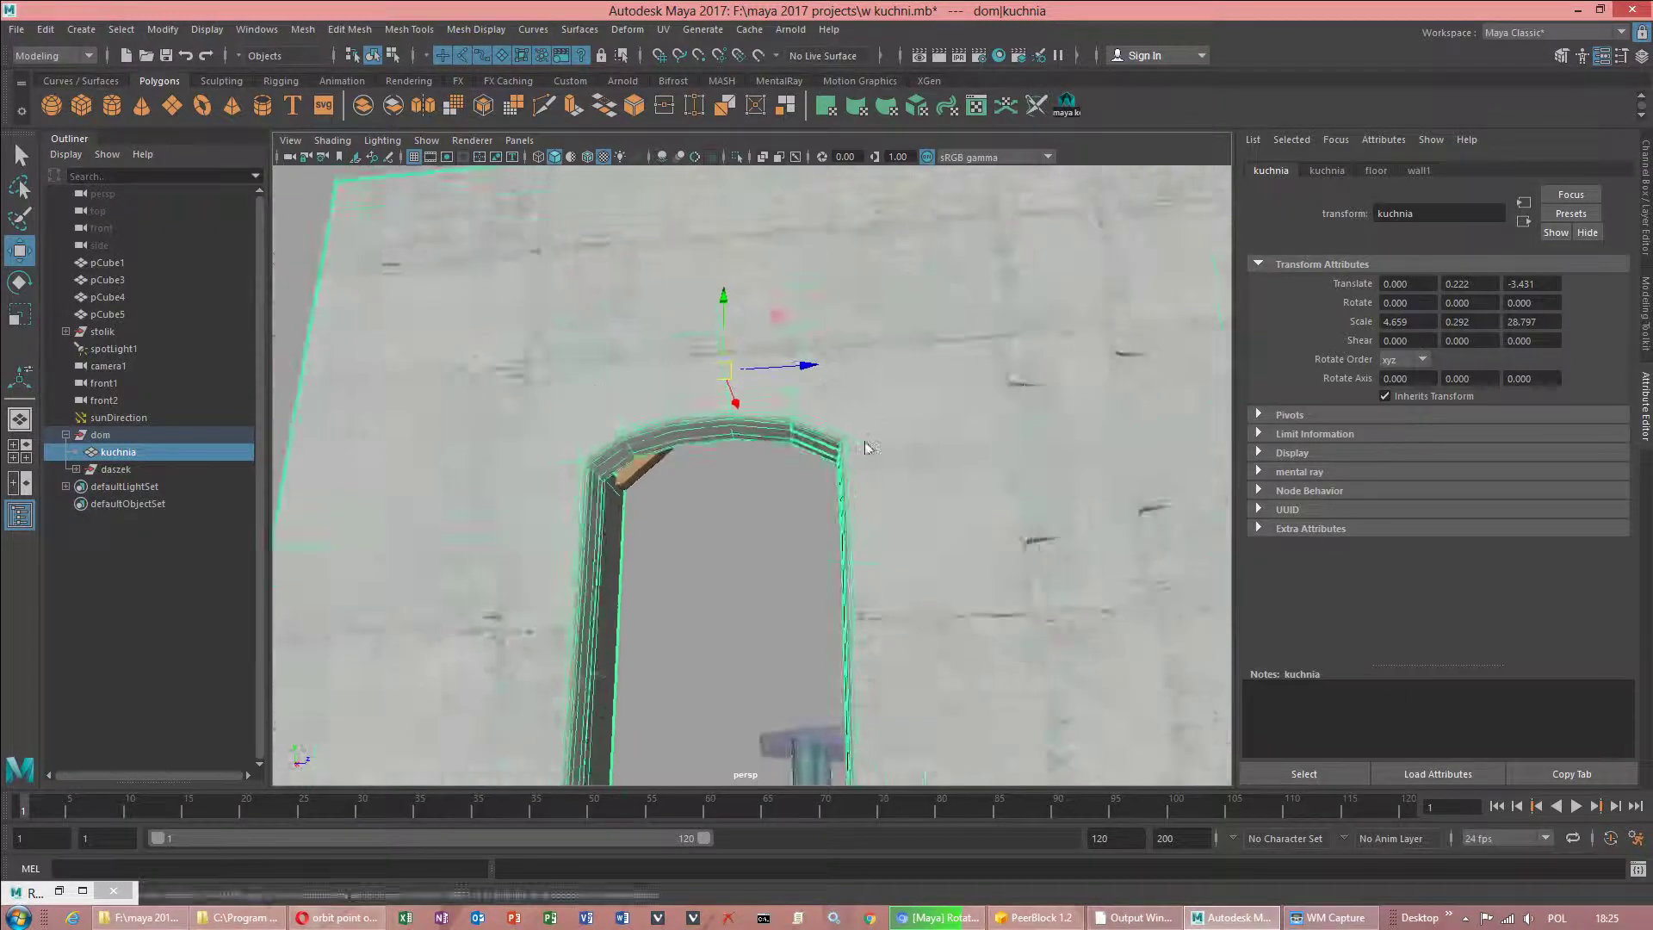
left_click_drag(866, 449, 708, 550, "alt")
right_click_drag(707, 550, 328, 502, "alt")
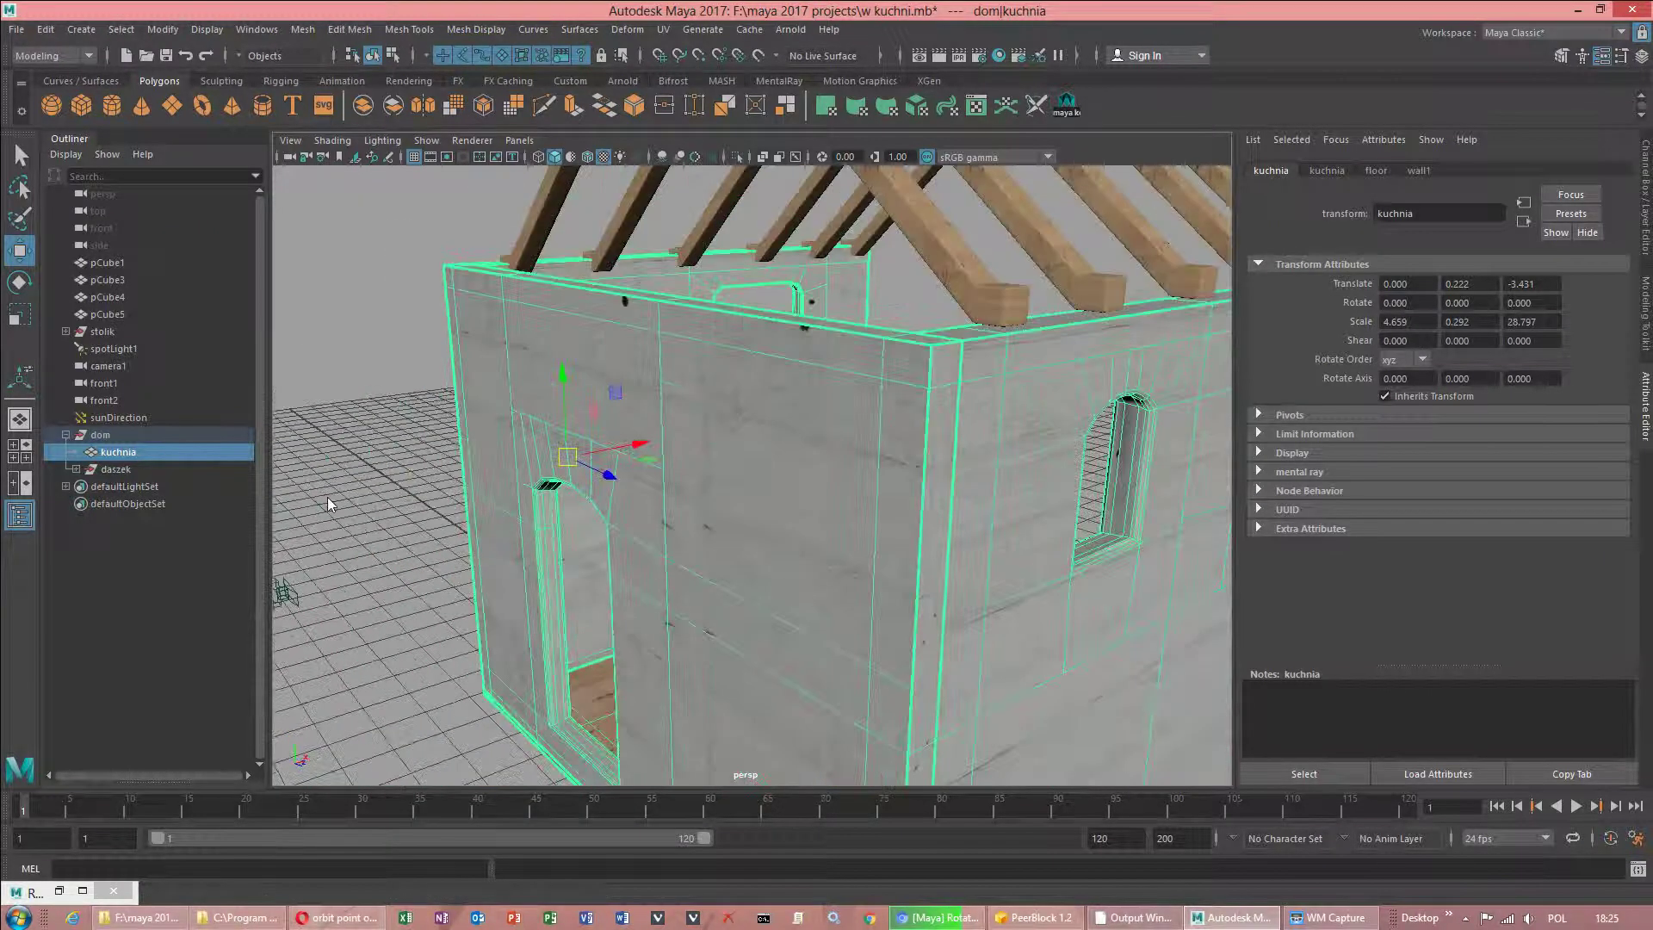
left_click_drag(869, 491, 938, 458, "alt")
left_click_drag(710, 478, 757, 482, "alt")
middle_click_drag(757, 482, 897, 406, "alt")
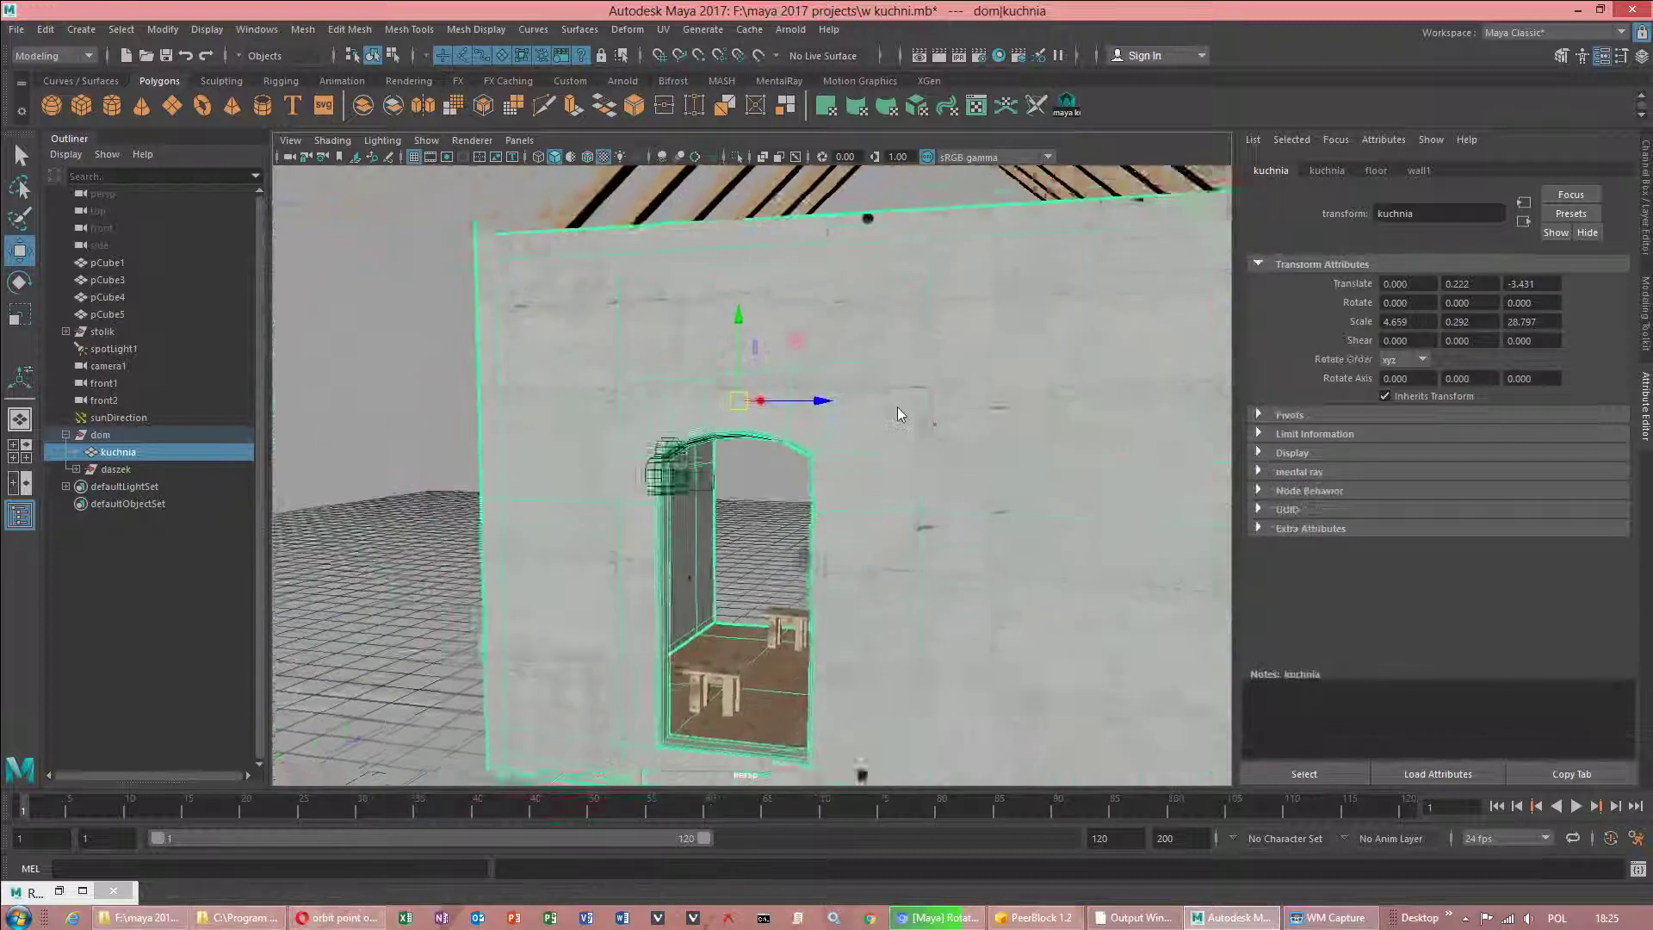
right_click_drag(897, 406, 1085, 422, "alt")
left_click_drag(758, 430, 787, 343, "alt")
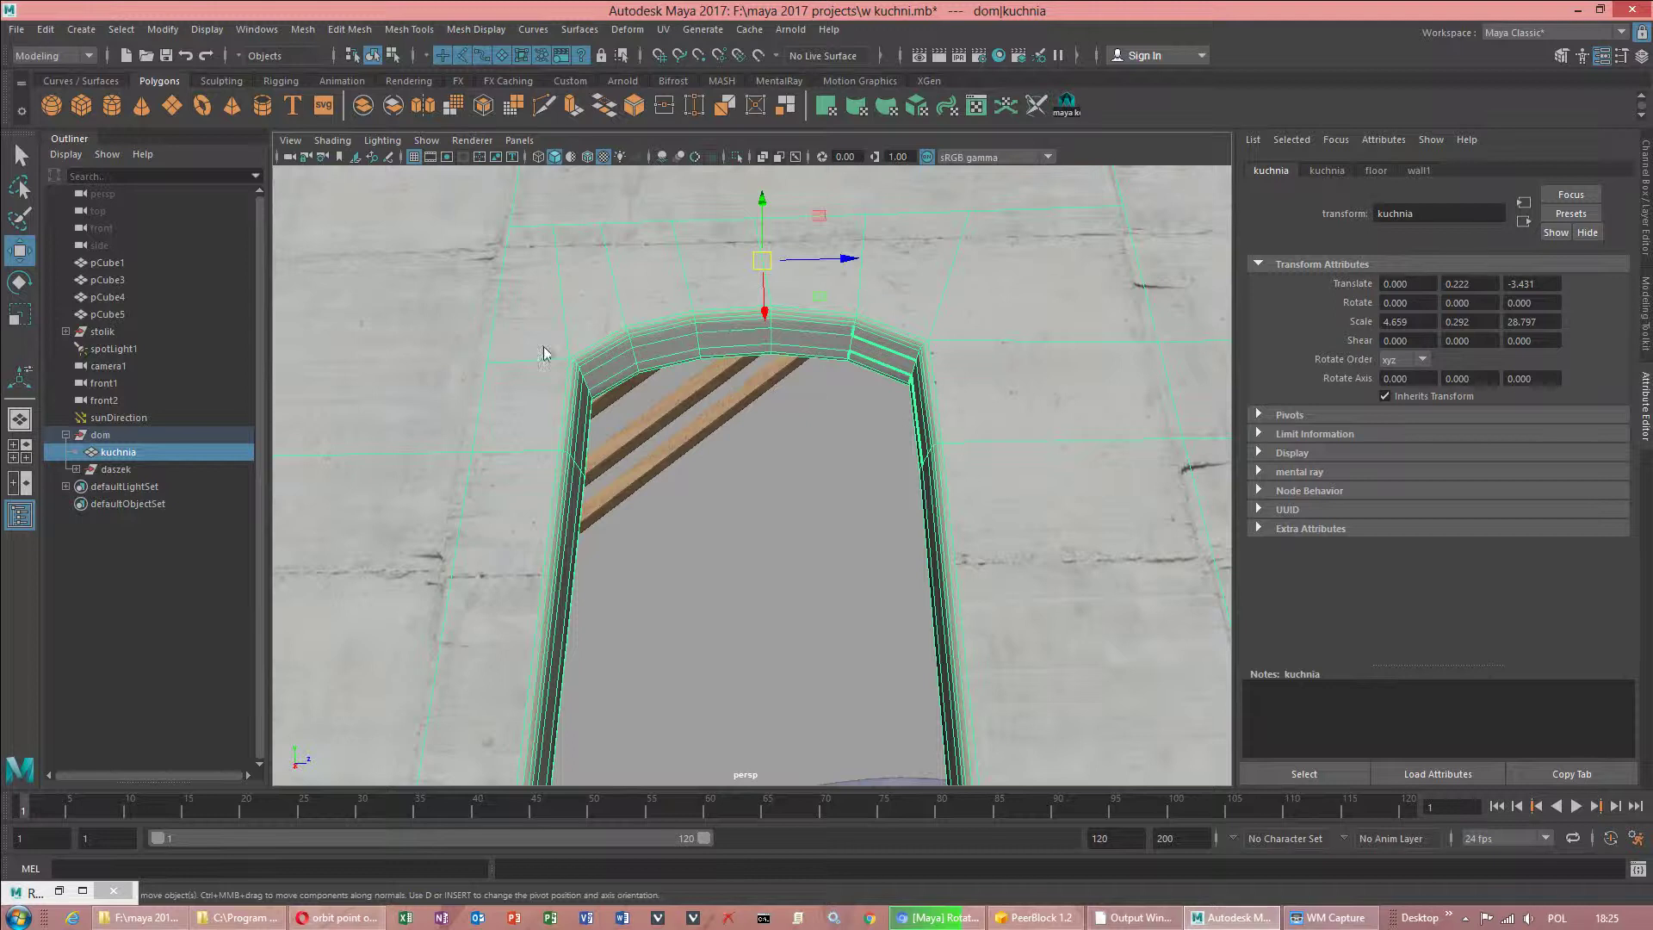
scroll(974, 350, "down", 3)
left_click_drag(974, 350, 890, 357, "alt")
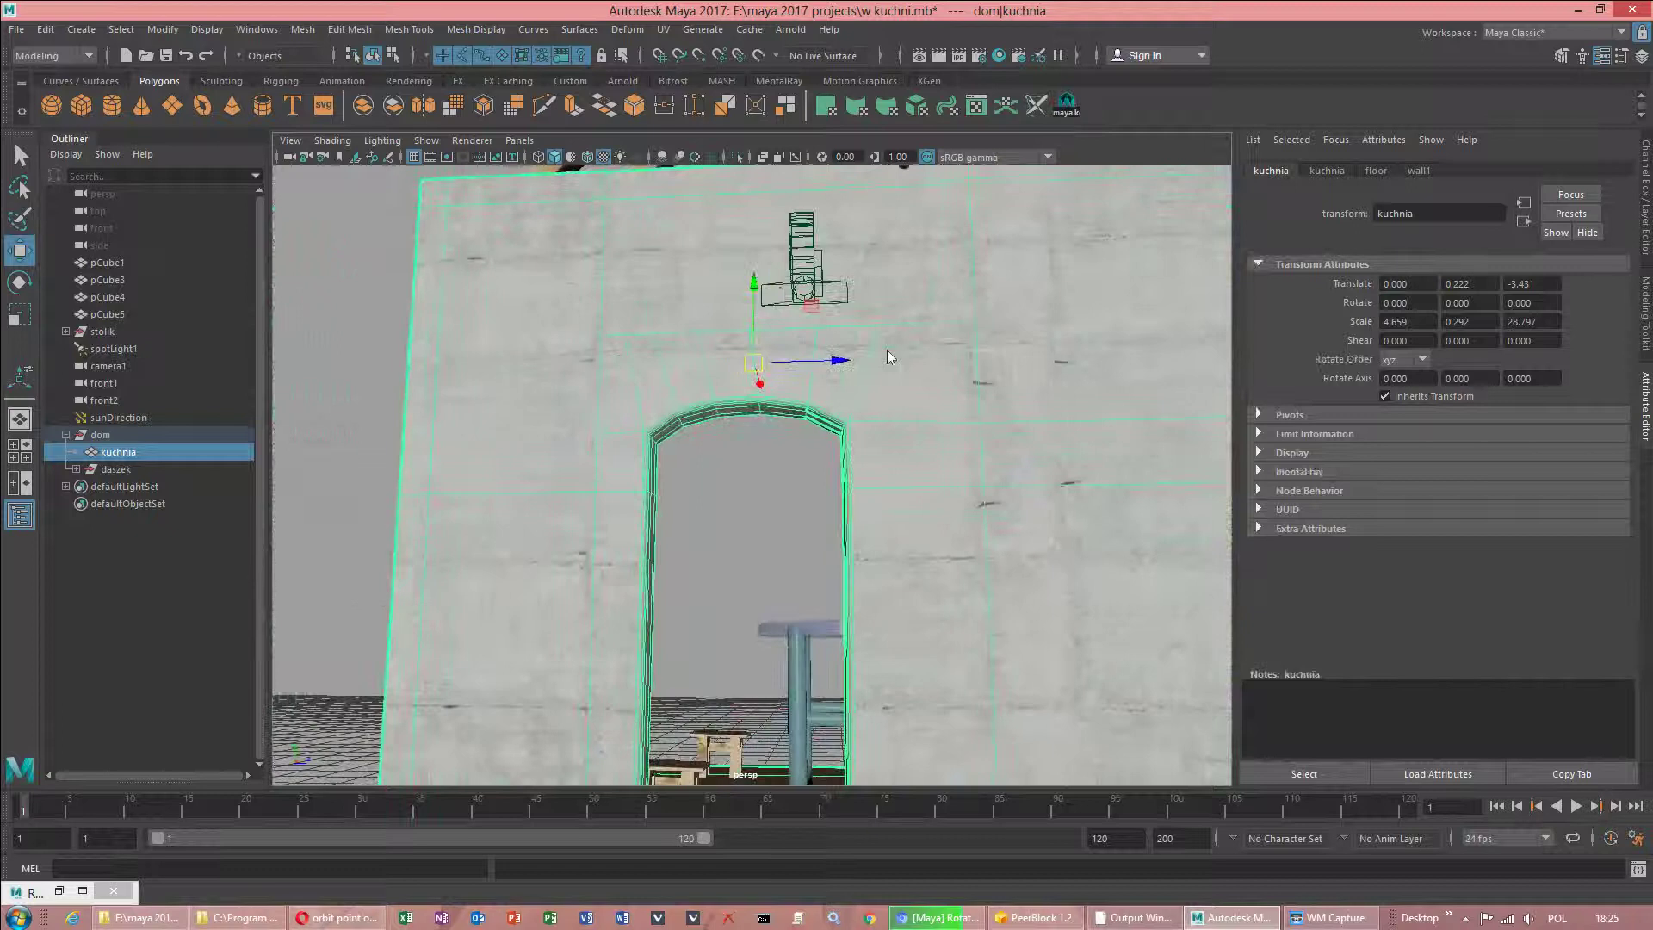
right_click_drag(886, 353, 951, 365, "alt")
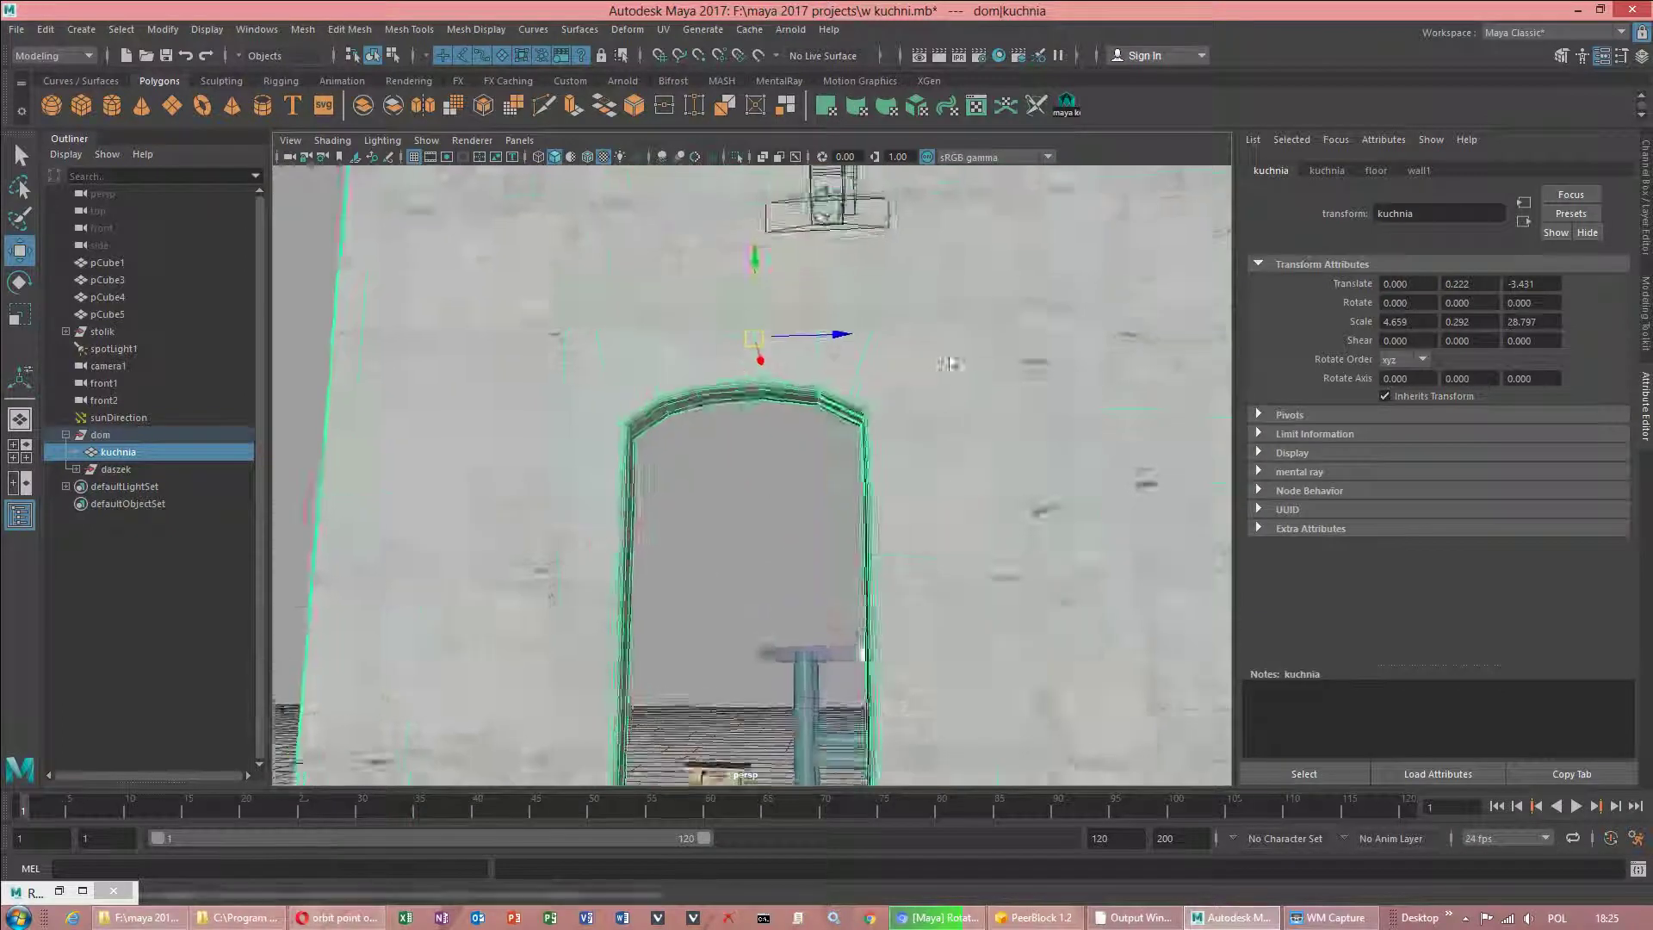
left_click_drag(950, 364, 935, 335, "alt")
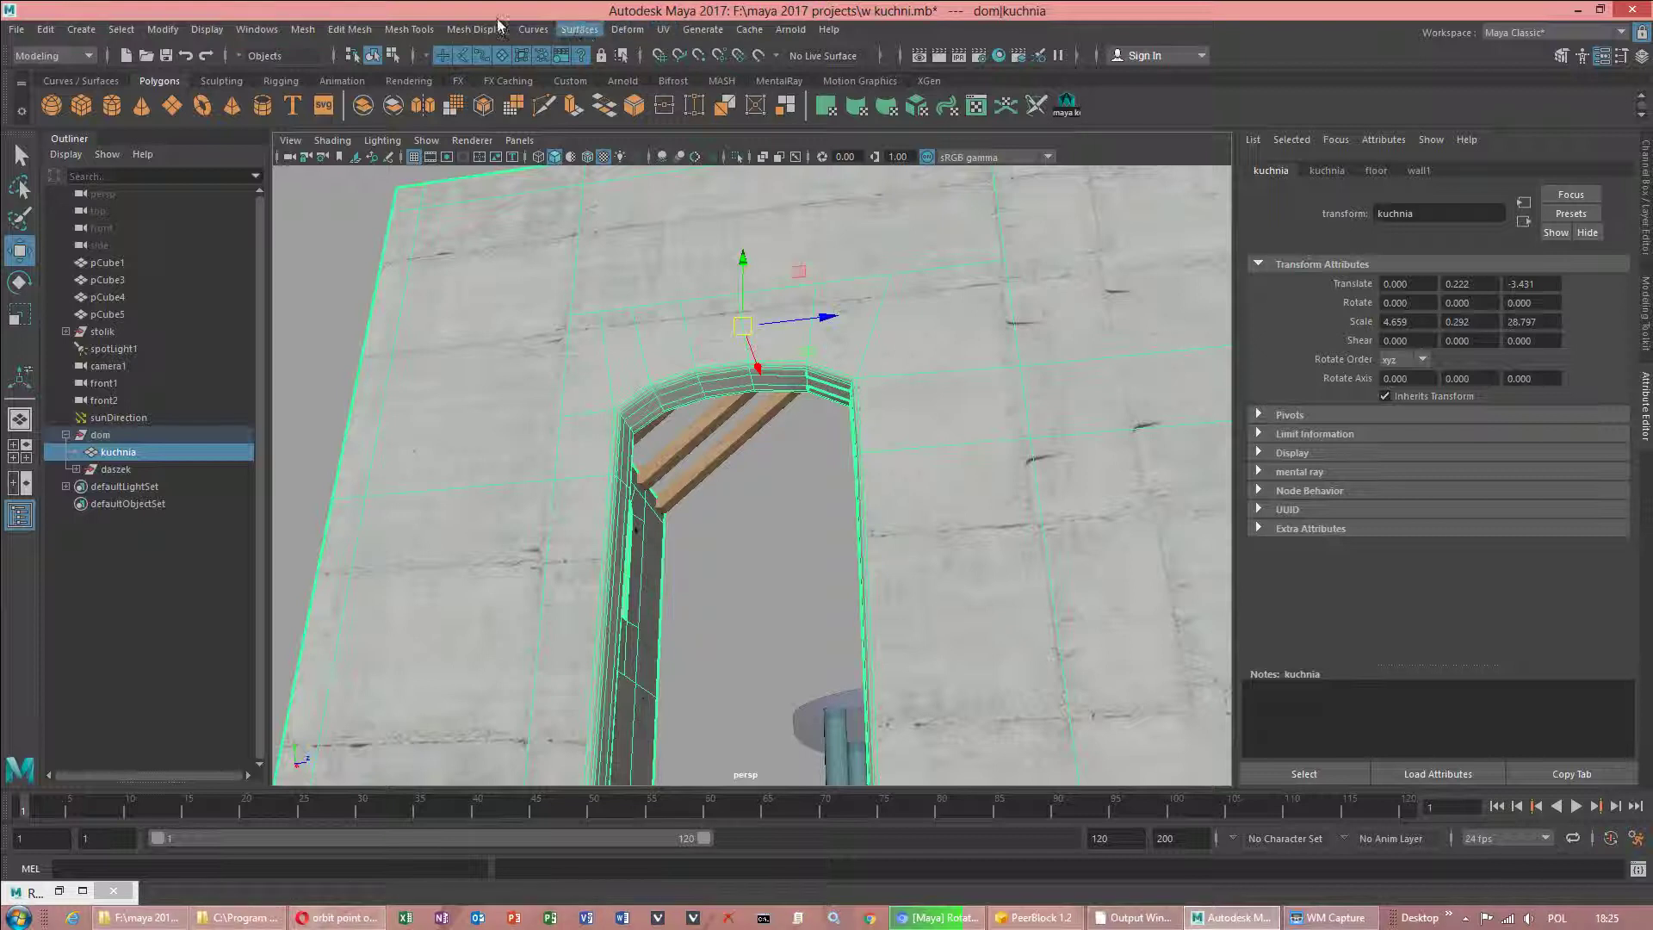
left_click_drag(642, 369, 683, 290, "alt")
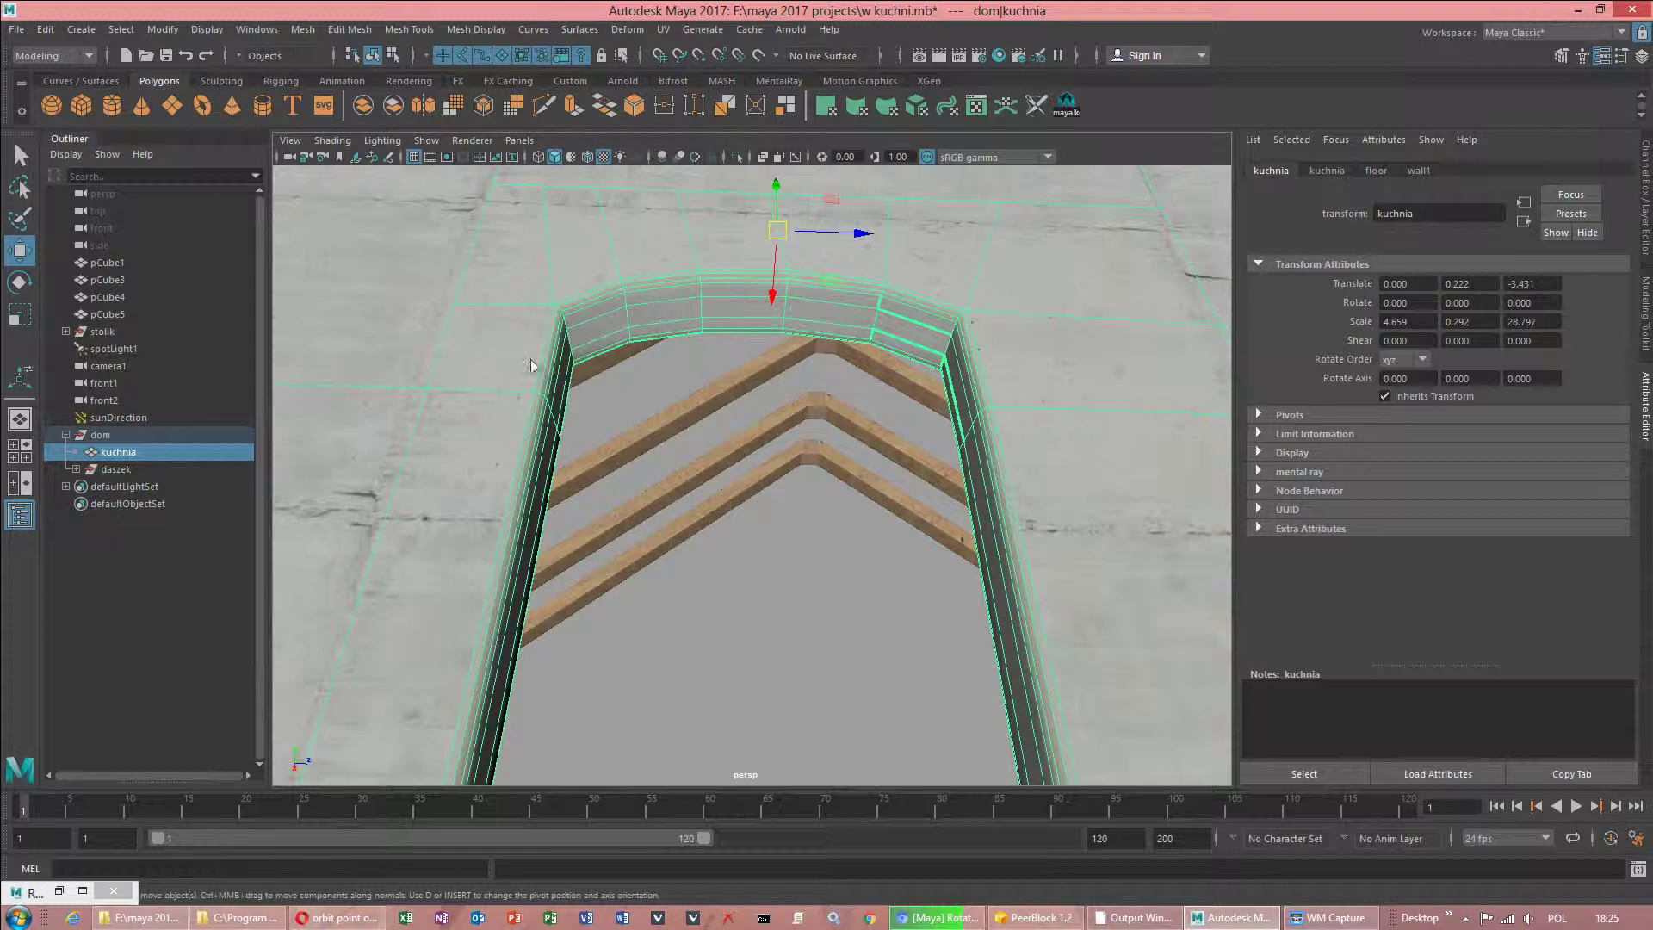
right_click_drag(698, 349, 358, 384, "alt")
left_click_drag(990, 370, 595, 342, "alt")
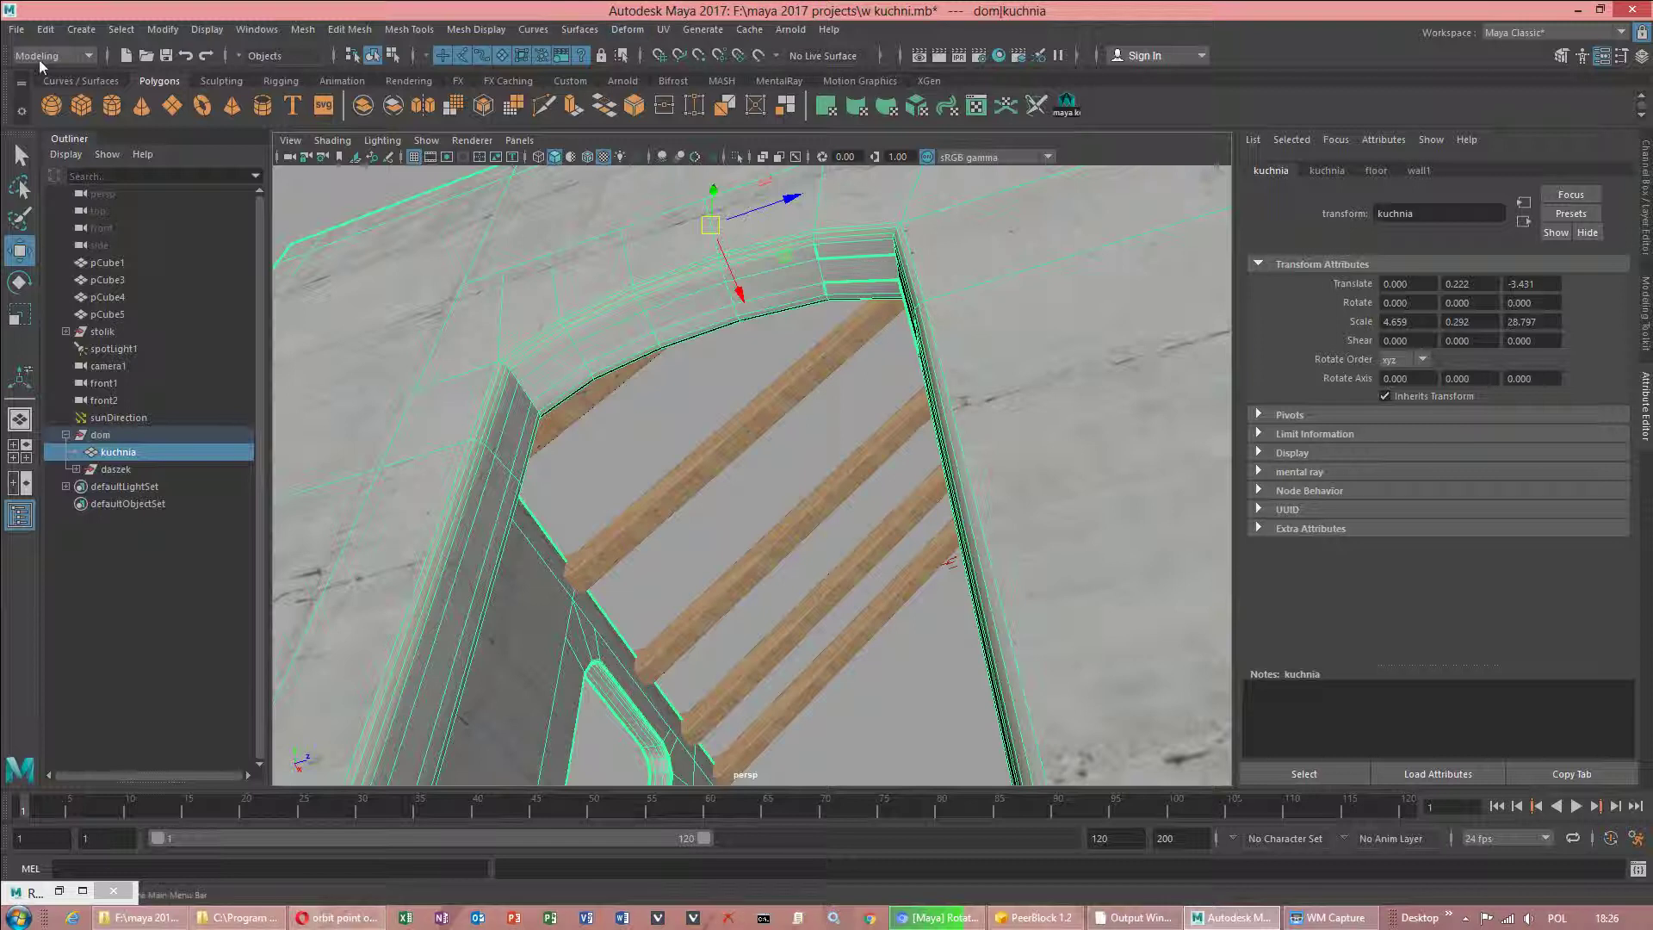
Try Soften/Harden Edge on the kuchnia mesh with angles of 30.1167 and 41.3230.
left_click(472, 31)
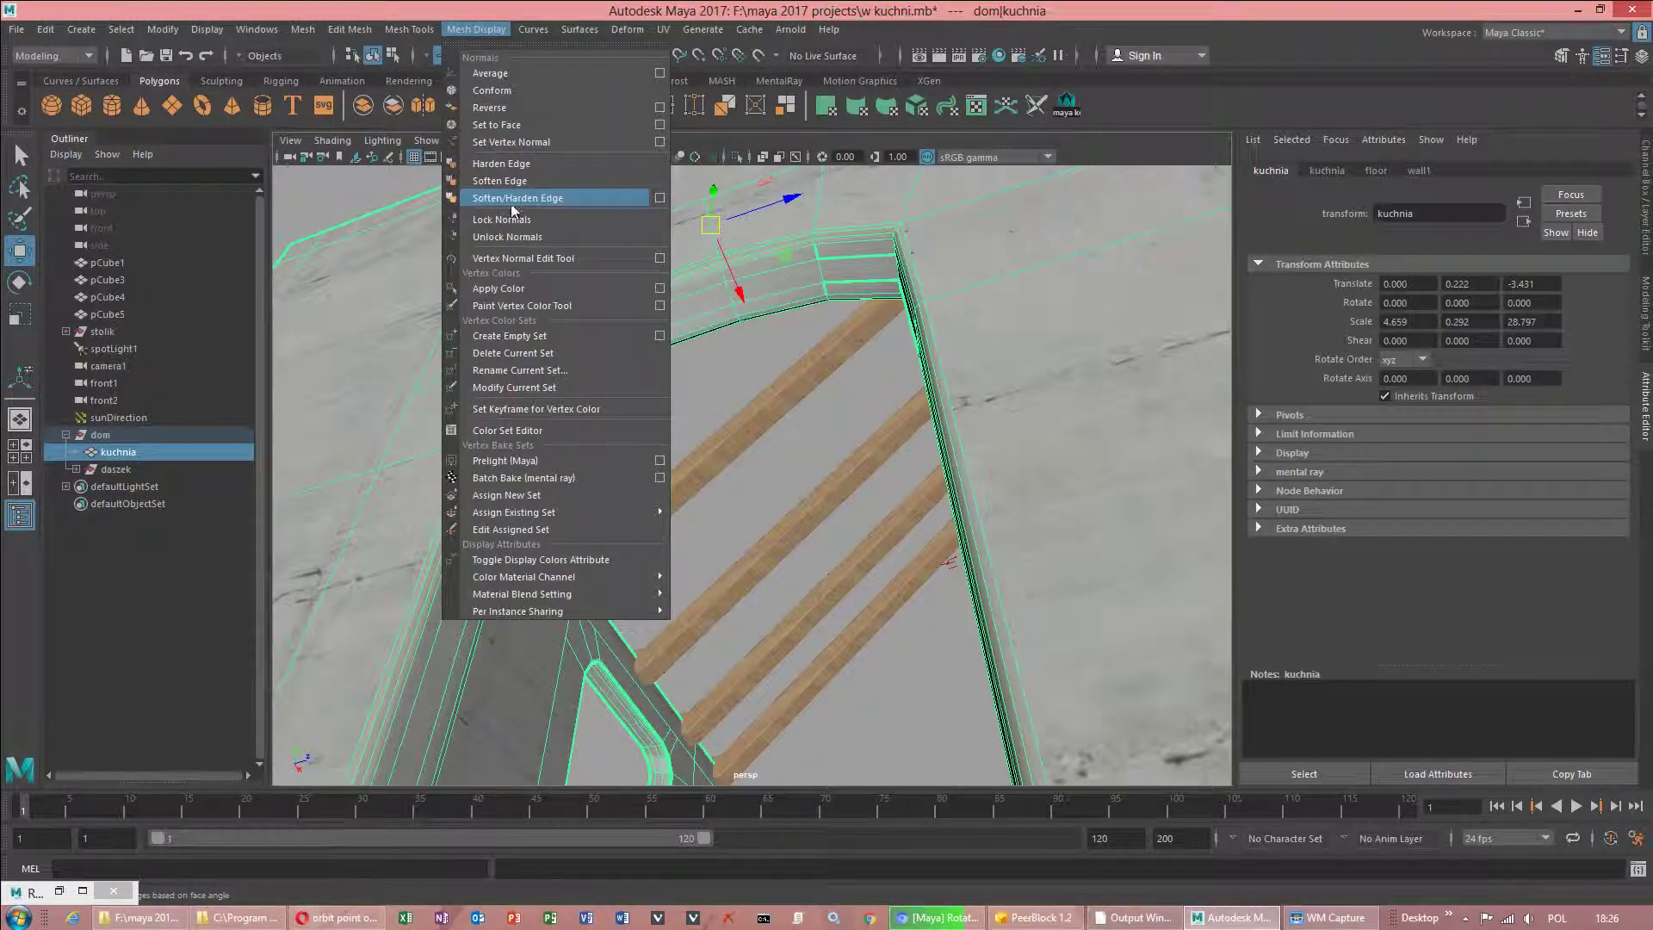
left_click(663, 200)
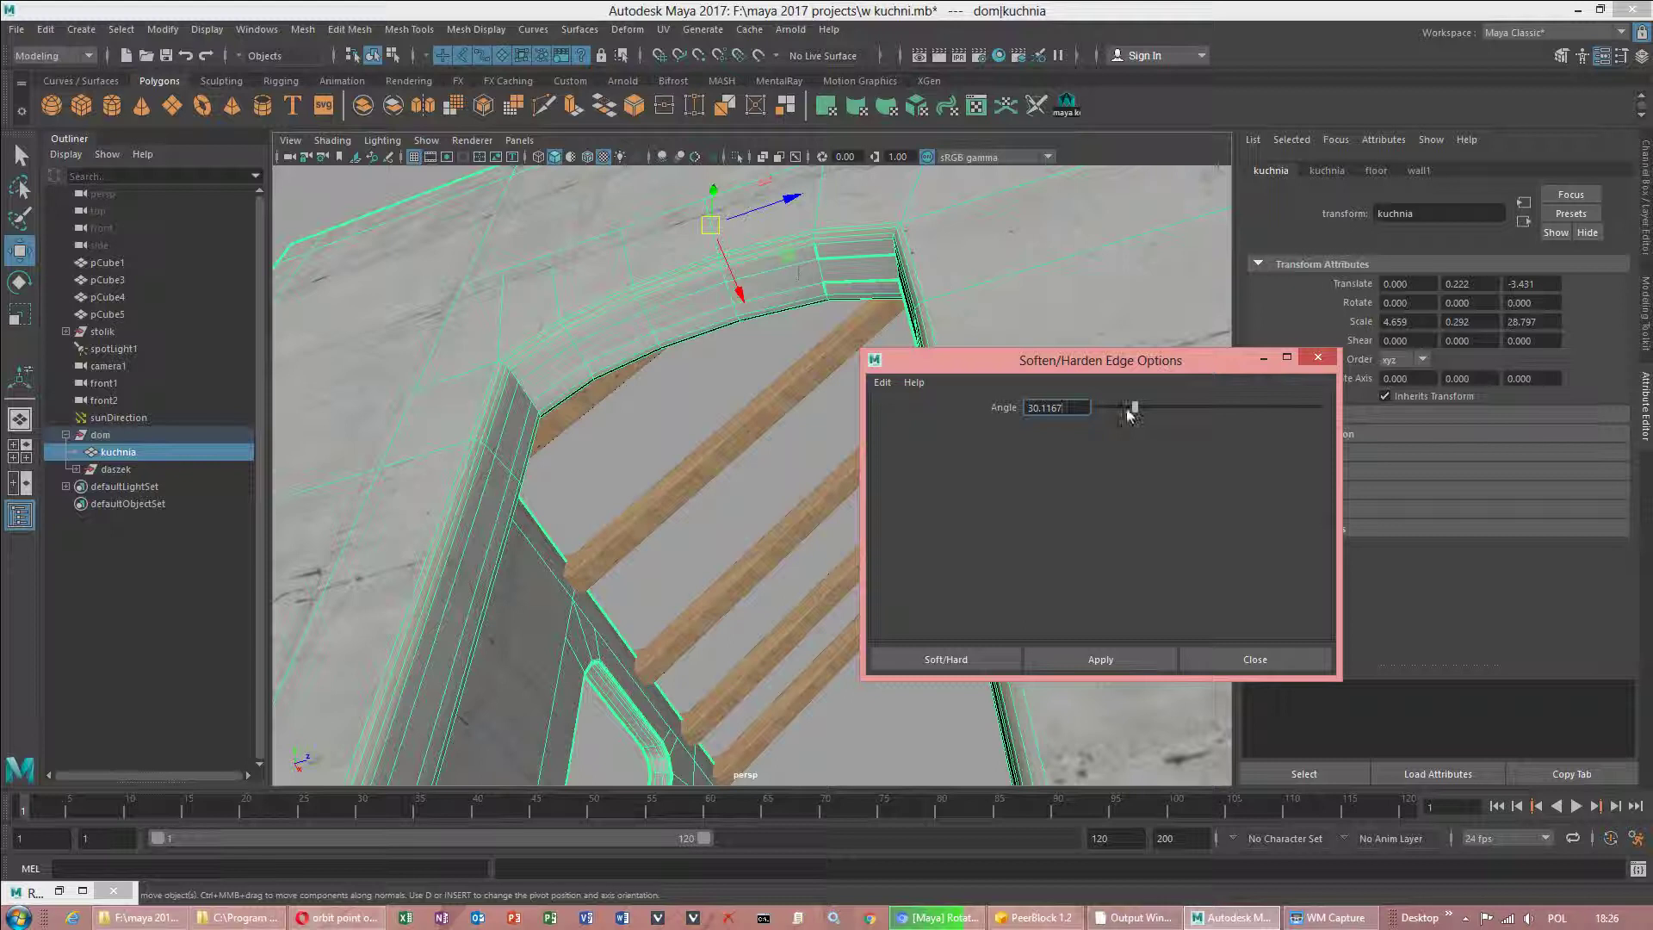
left_click(1082, 664)
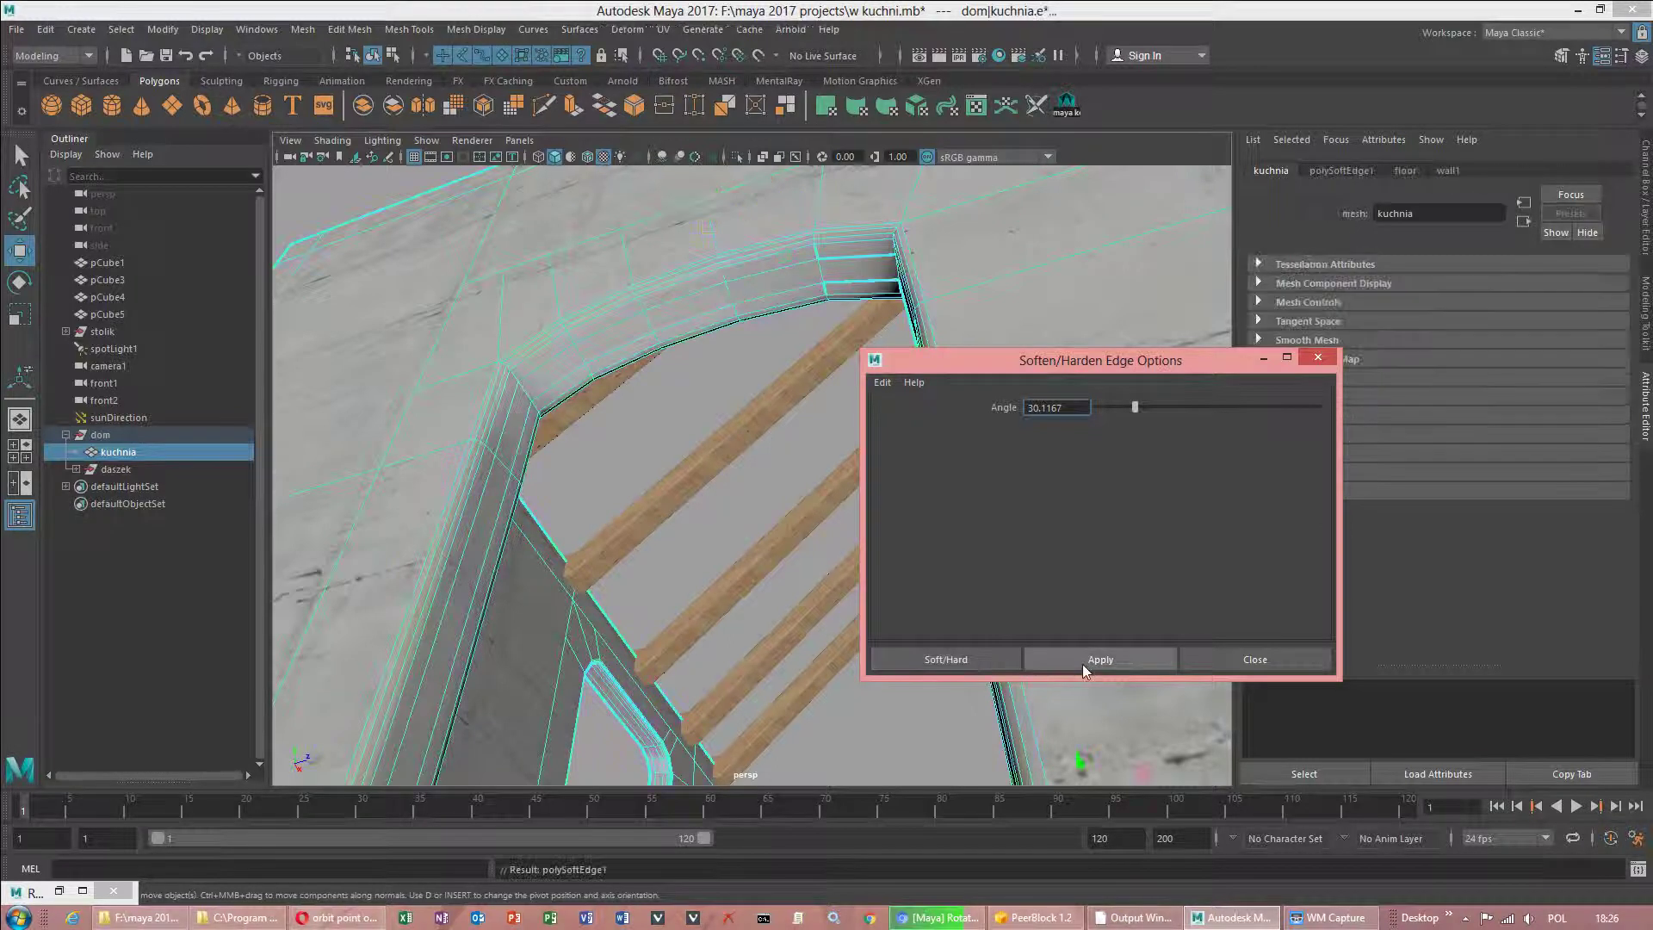
left_click_drag(1135, 406, 1148, 407)
left_click(1093, 664)
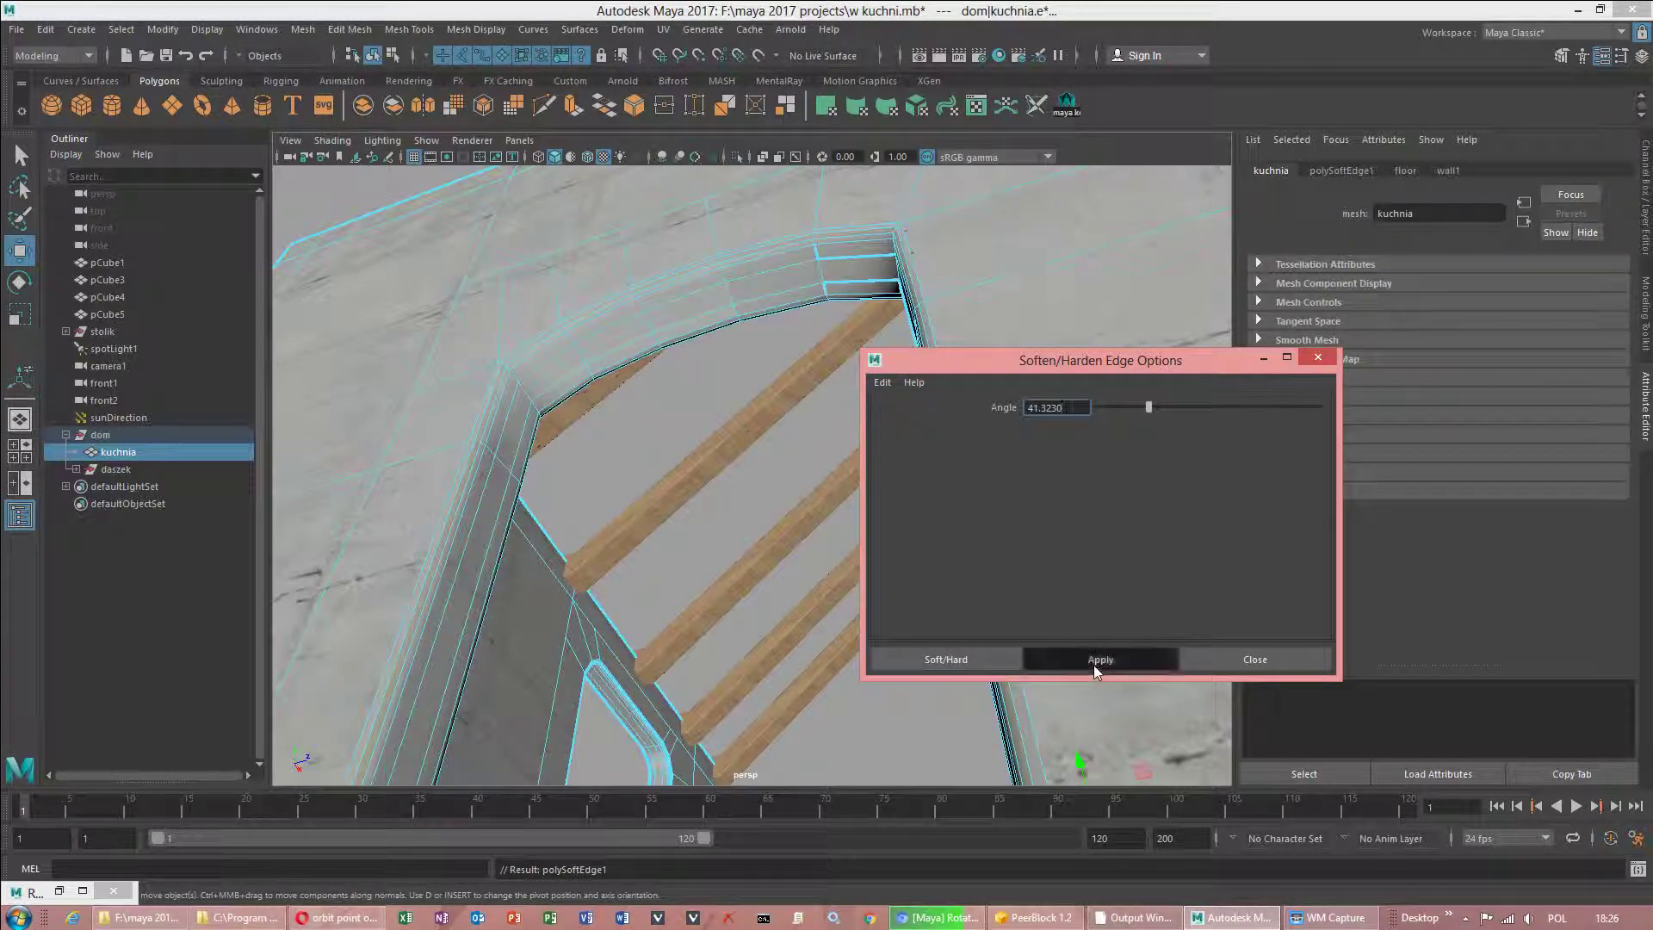
left_click(721, 304)
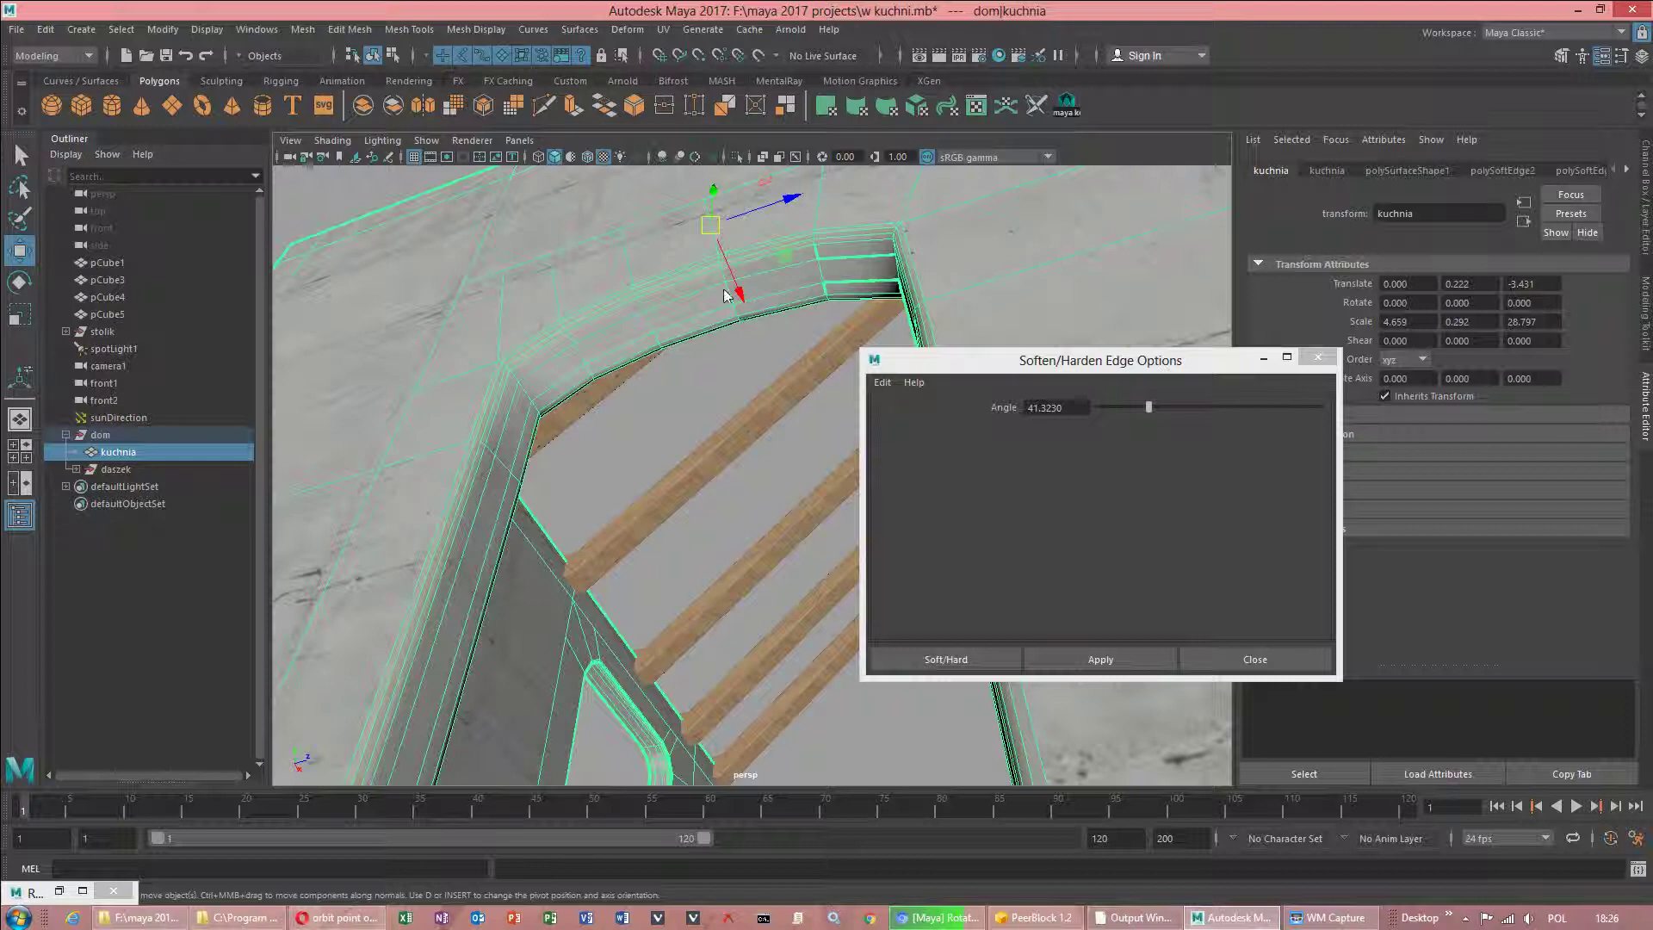
left_click(1046, 664)
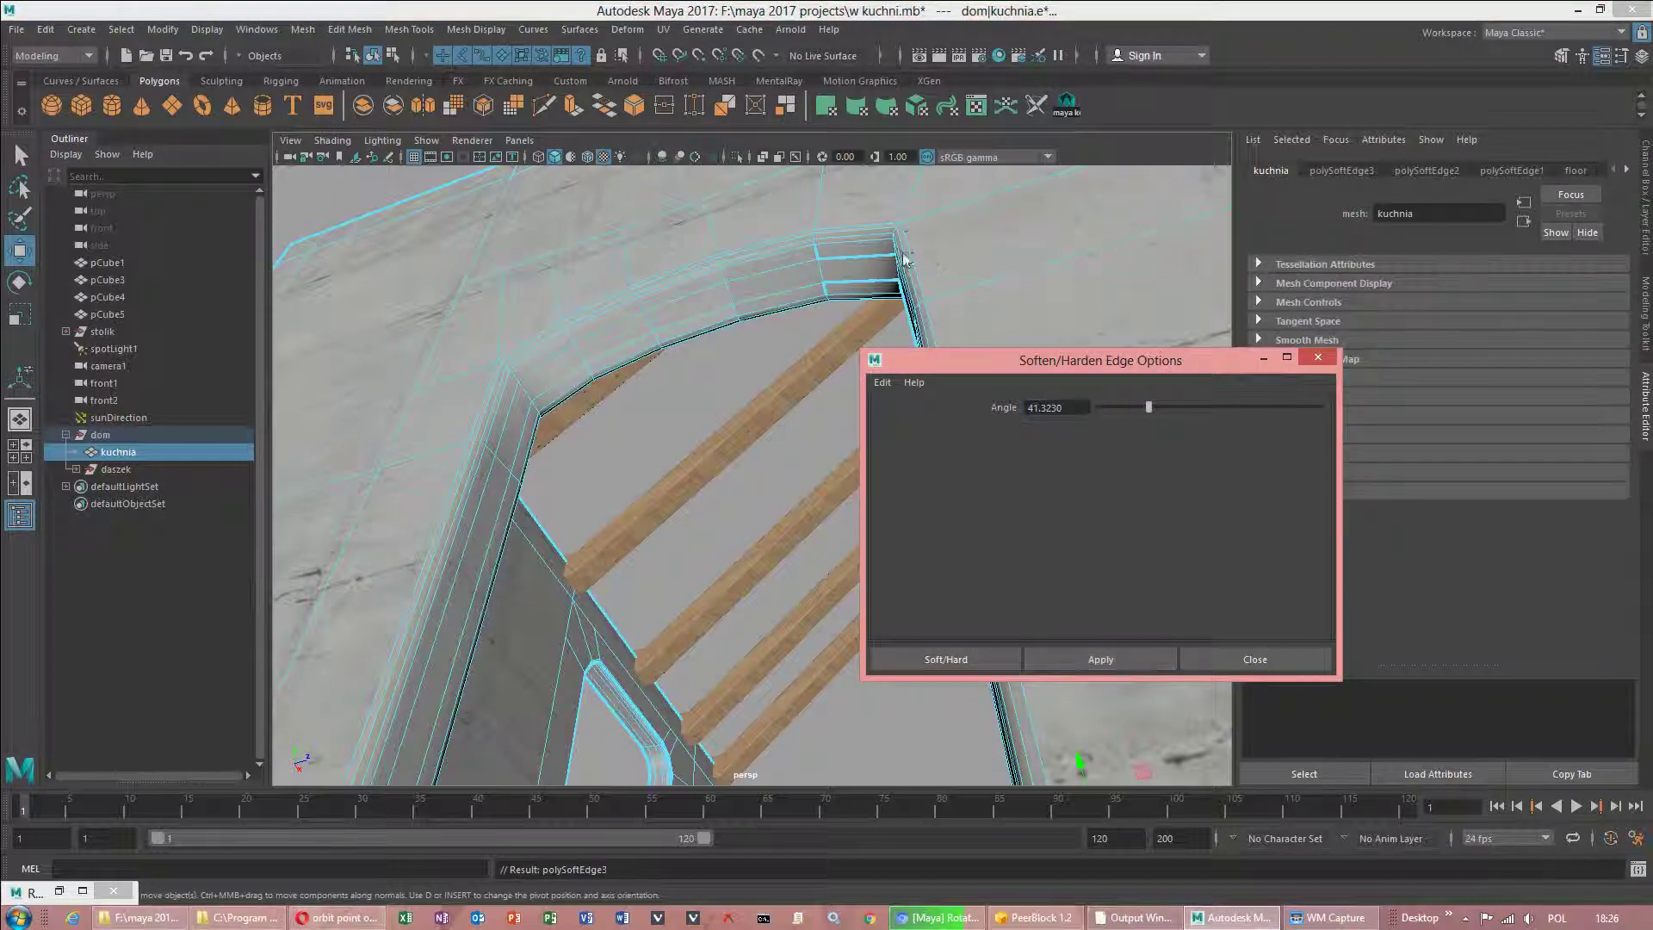
Apply Soften/Harden Edge to the kuchnia mesh with the angle reduced to 18.2101 and close the options.
mouse_move(878, 255)
left_mouse_down("alt")
mouse_move(943, 250)
mouse_move(829, 276)
mouse_move(860, 262)
left_mouse_up("alt")
left_click_drag(1148, 406, 1123, 410)
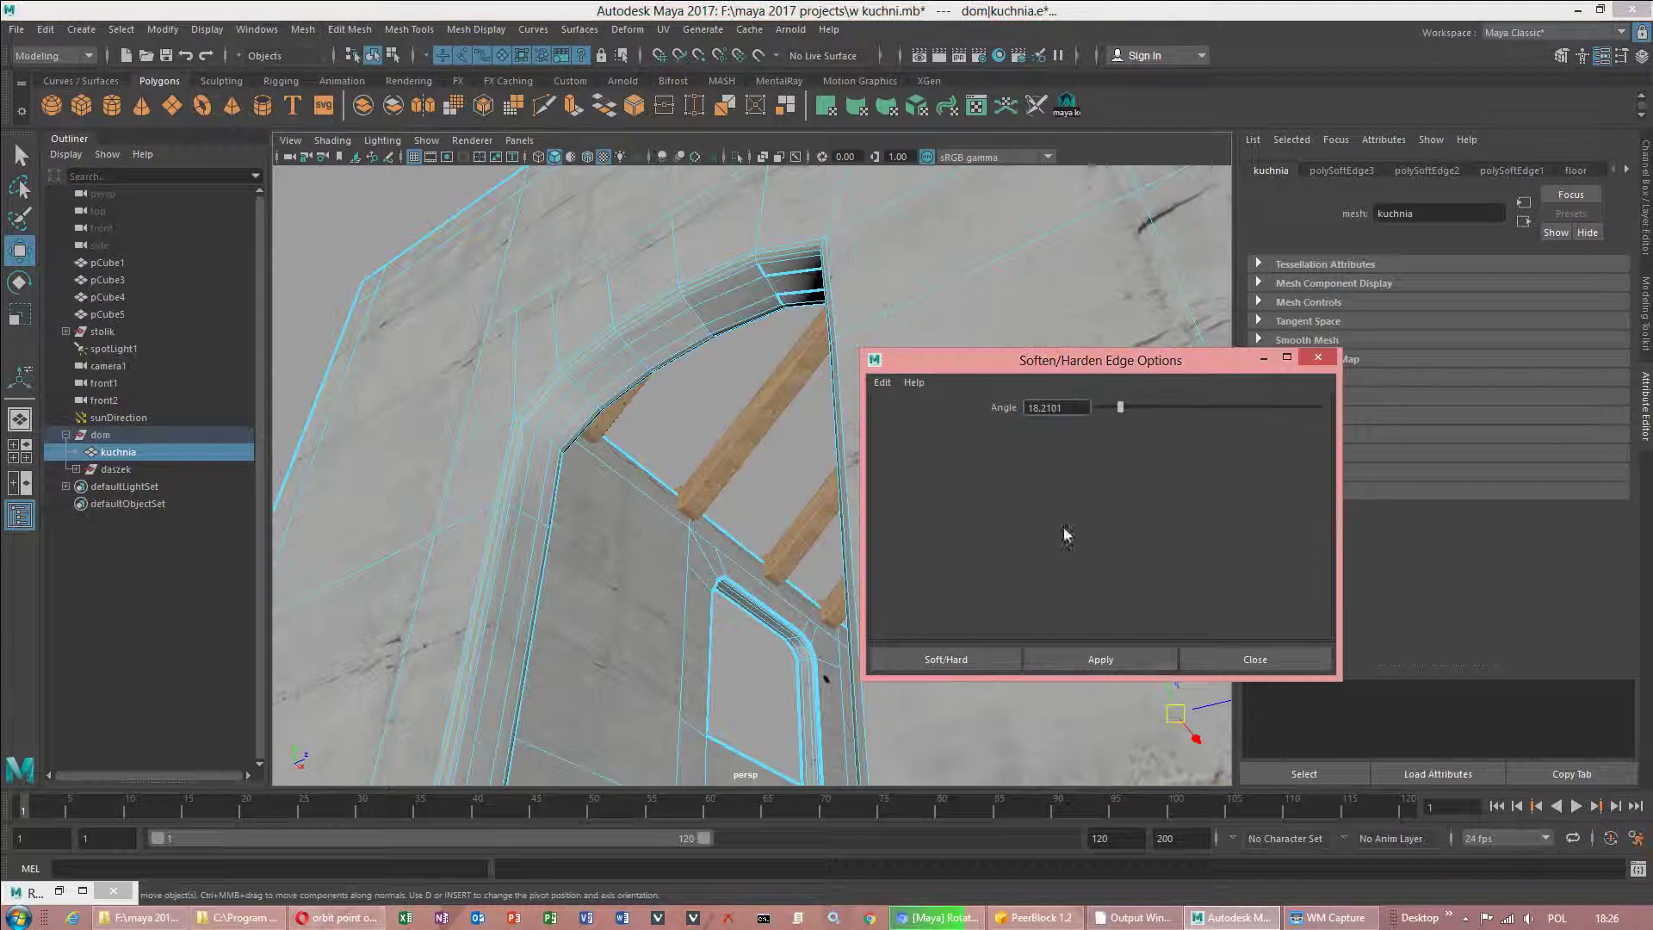
left_click(1091, 661)
right_click_drag(613, 356, 688, 326)
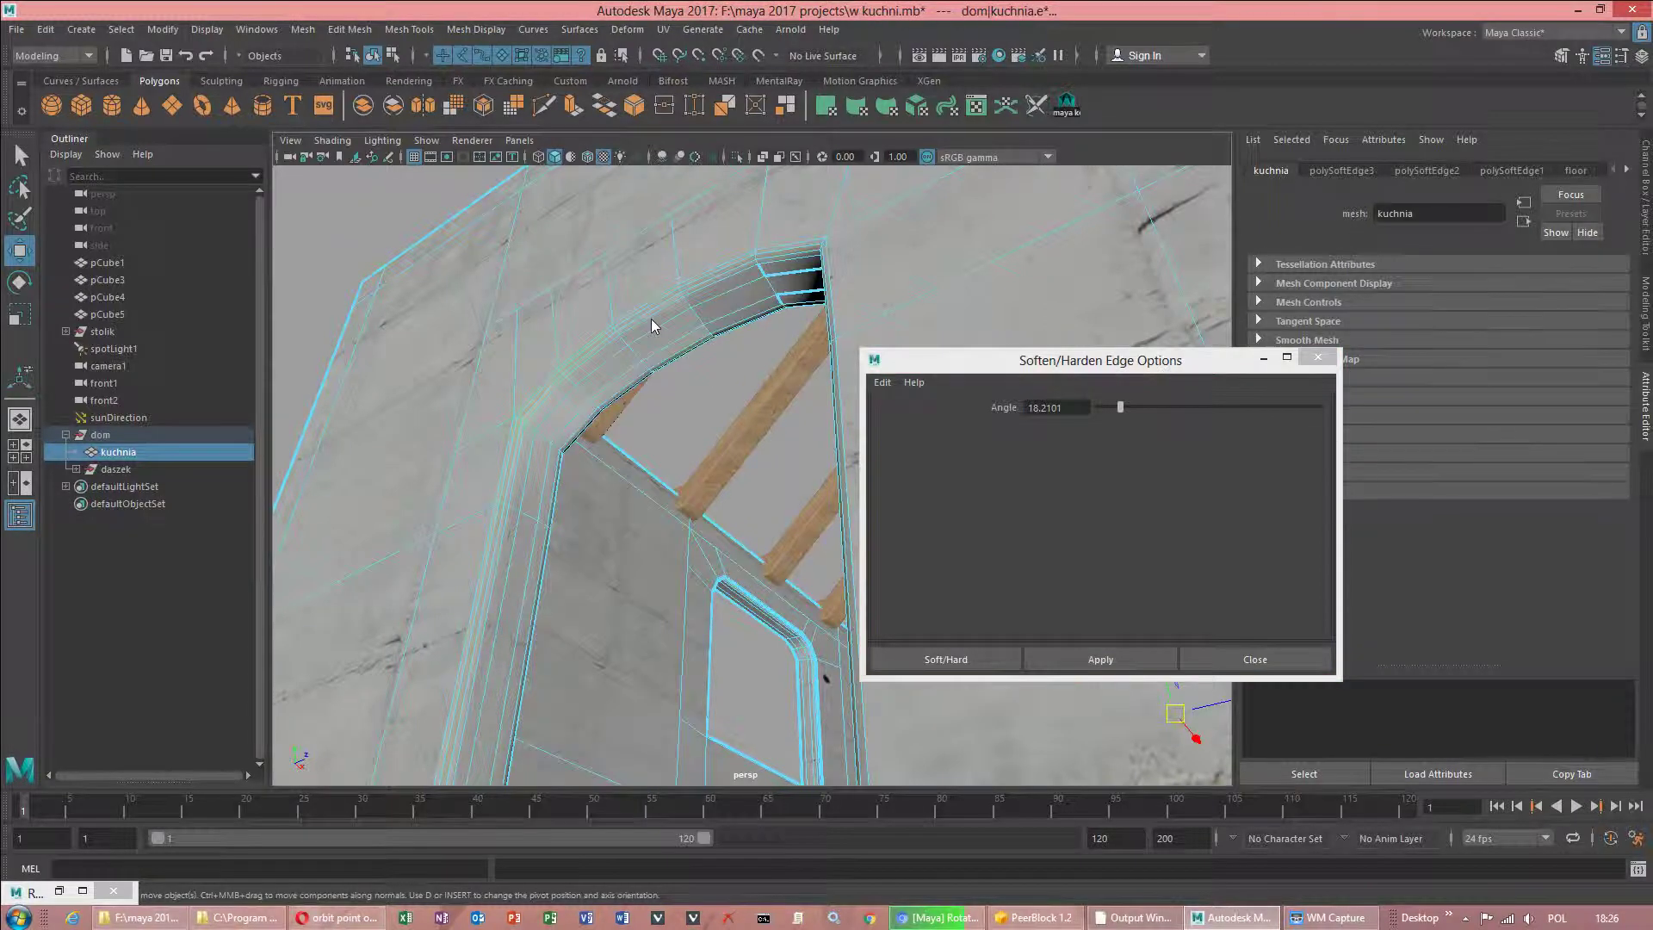
left_click(1066, 661)
left_click_drag(701, 281, 1119, 408, "alt")
left_click(1249, 663)
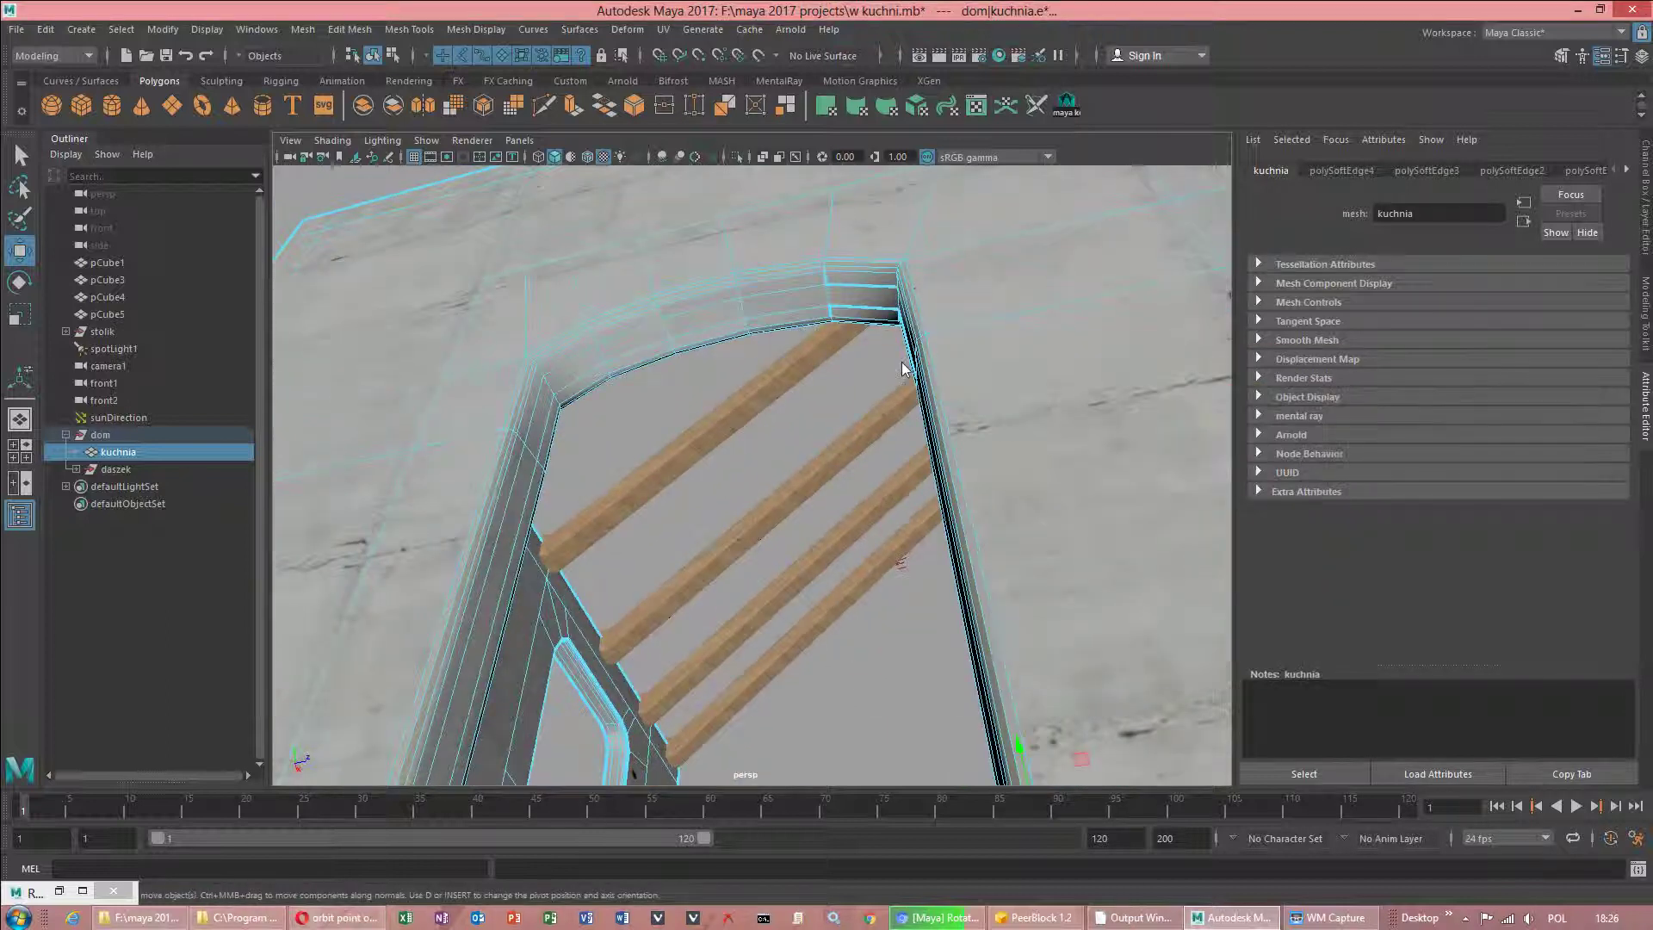
Delete the kuchnia mesh's construction history and harden all its edges.
right_click_drag(793, 294, 871, 255)
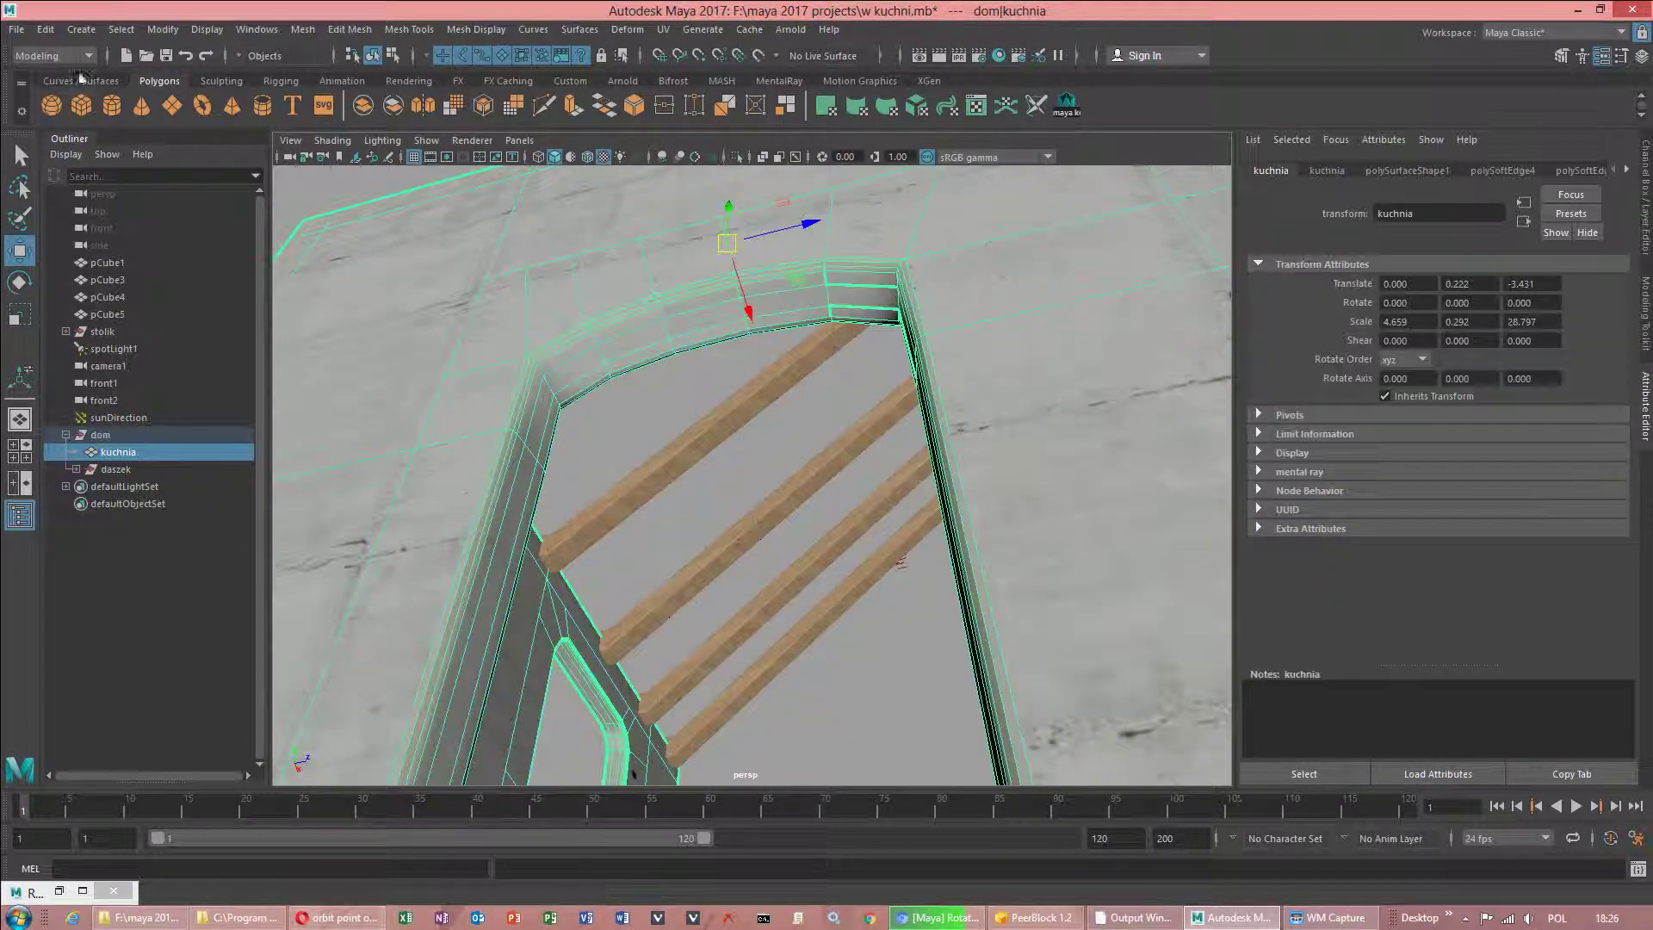
left_click(45, 29)
mouse_move(147, 234)
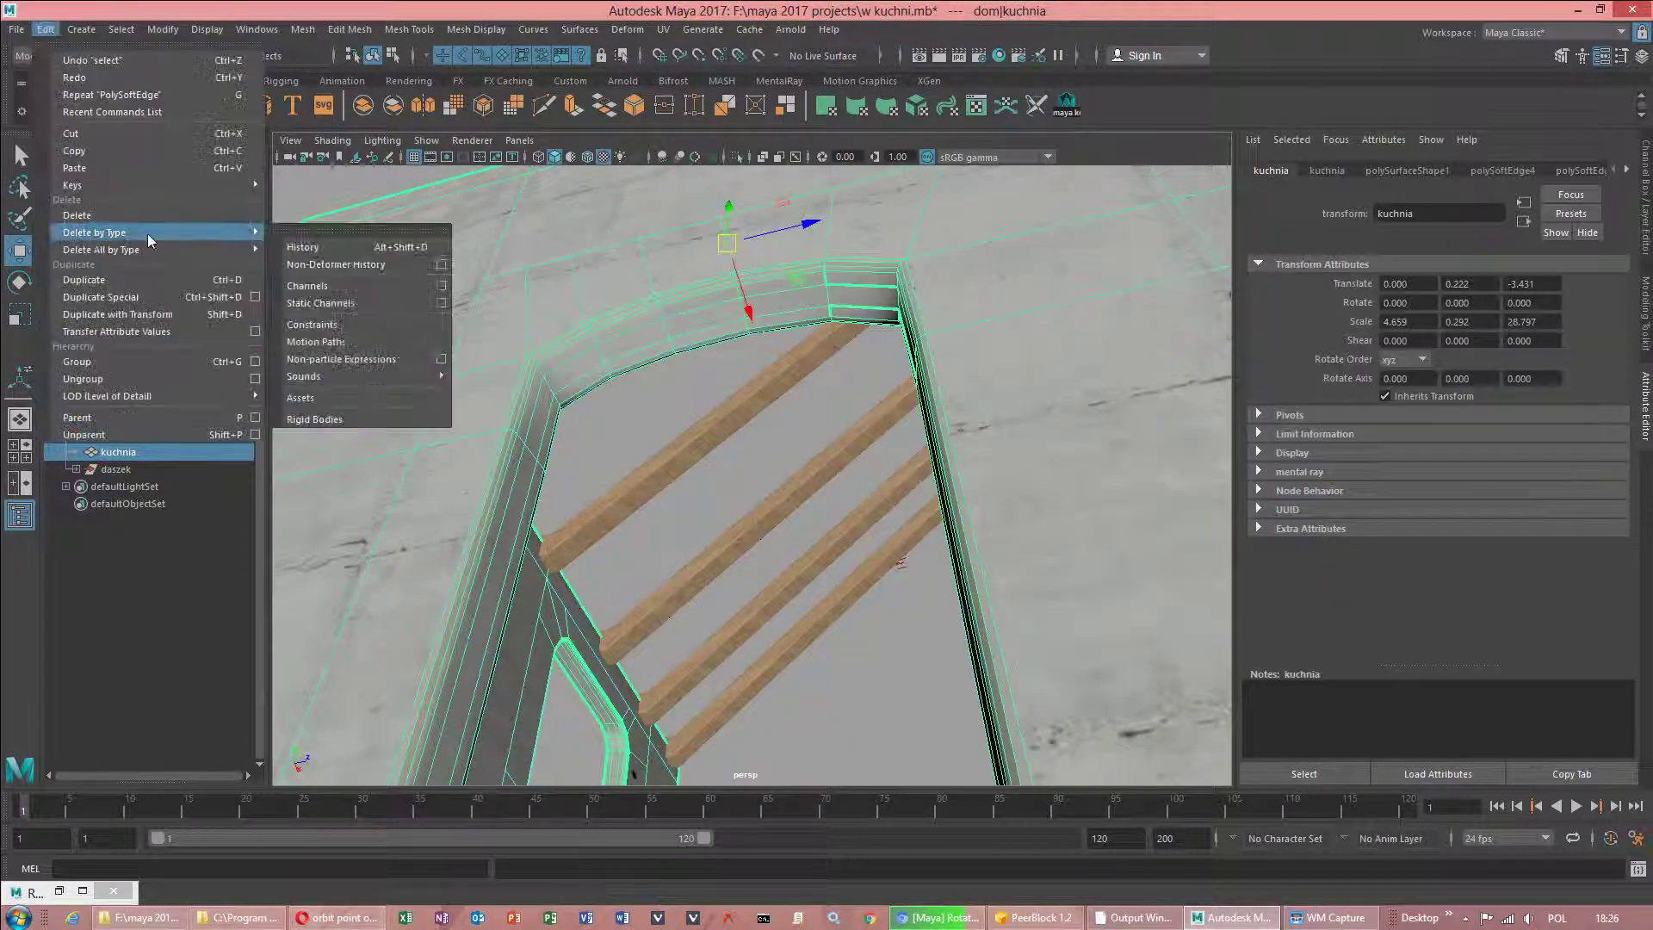
left_click(317, 248)
left_click(476, 31)
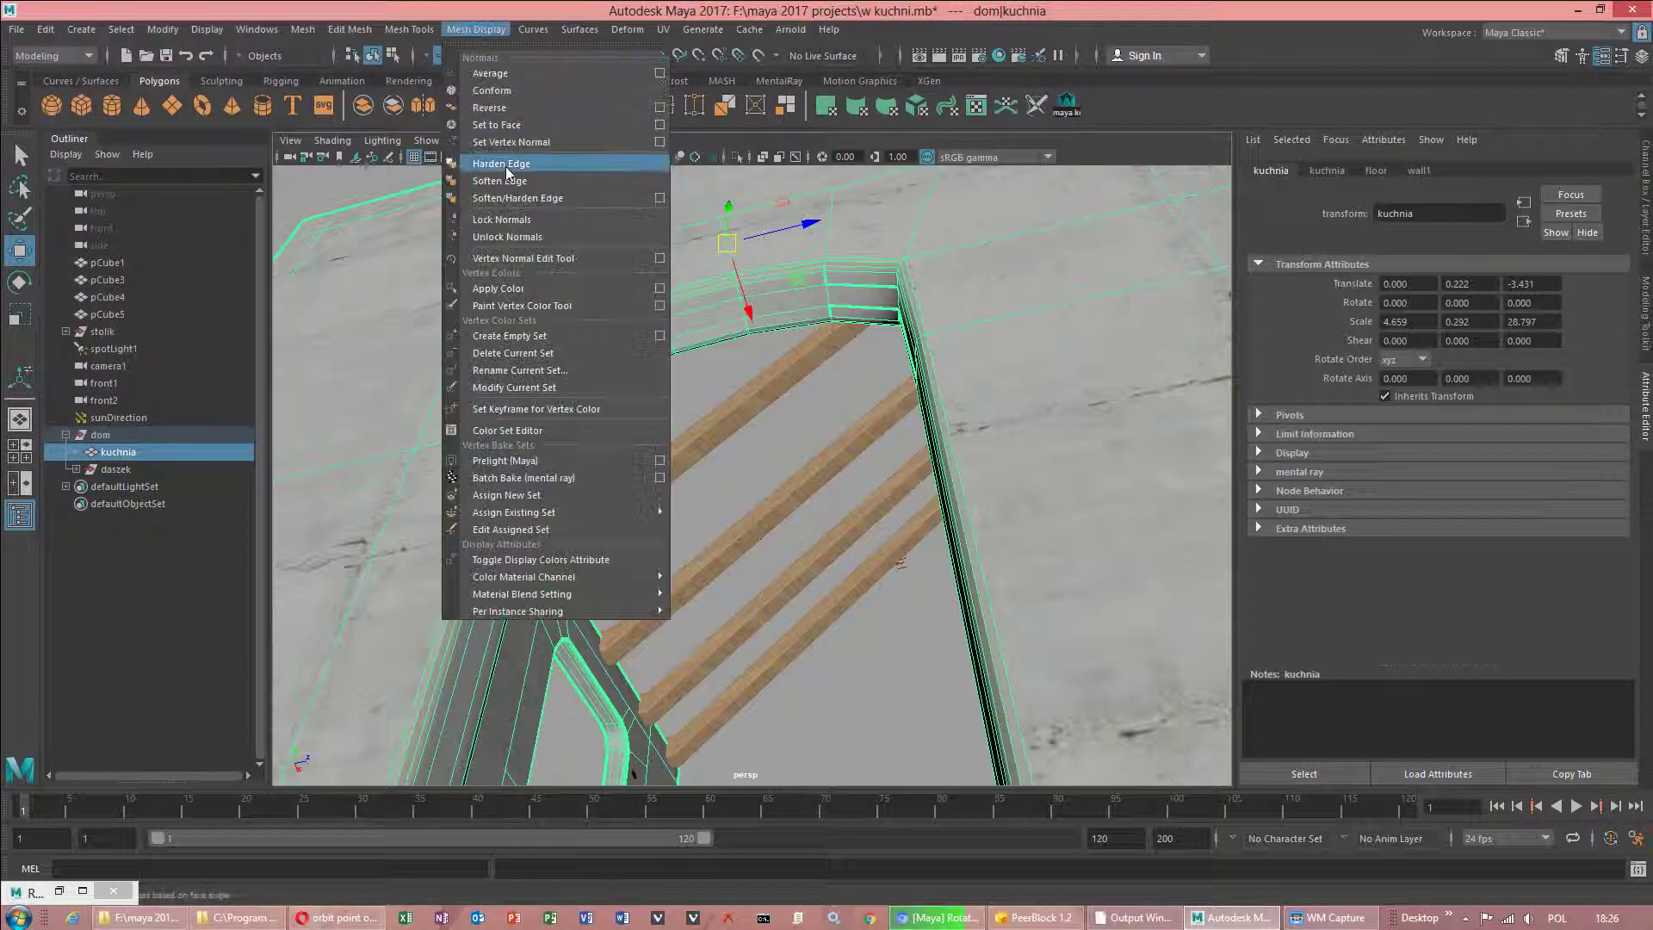
left_click(539, 165)
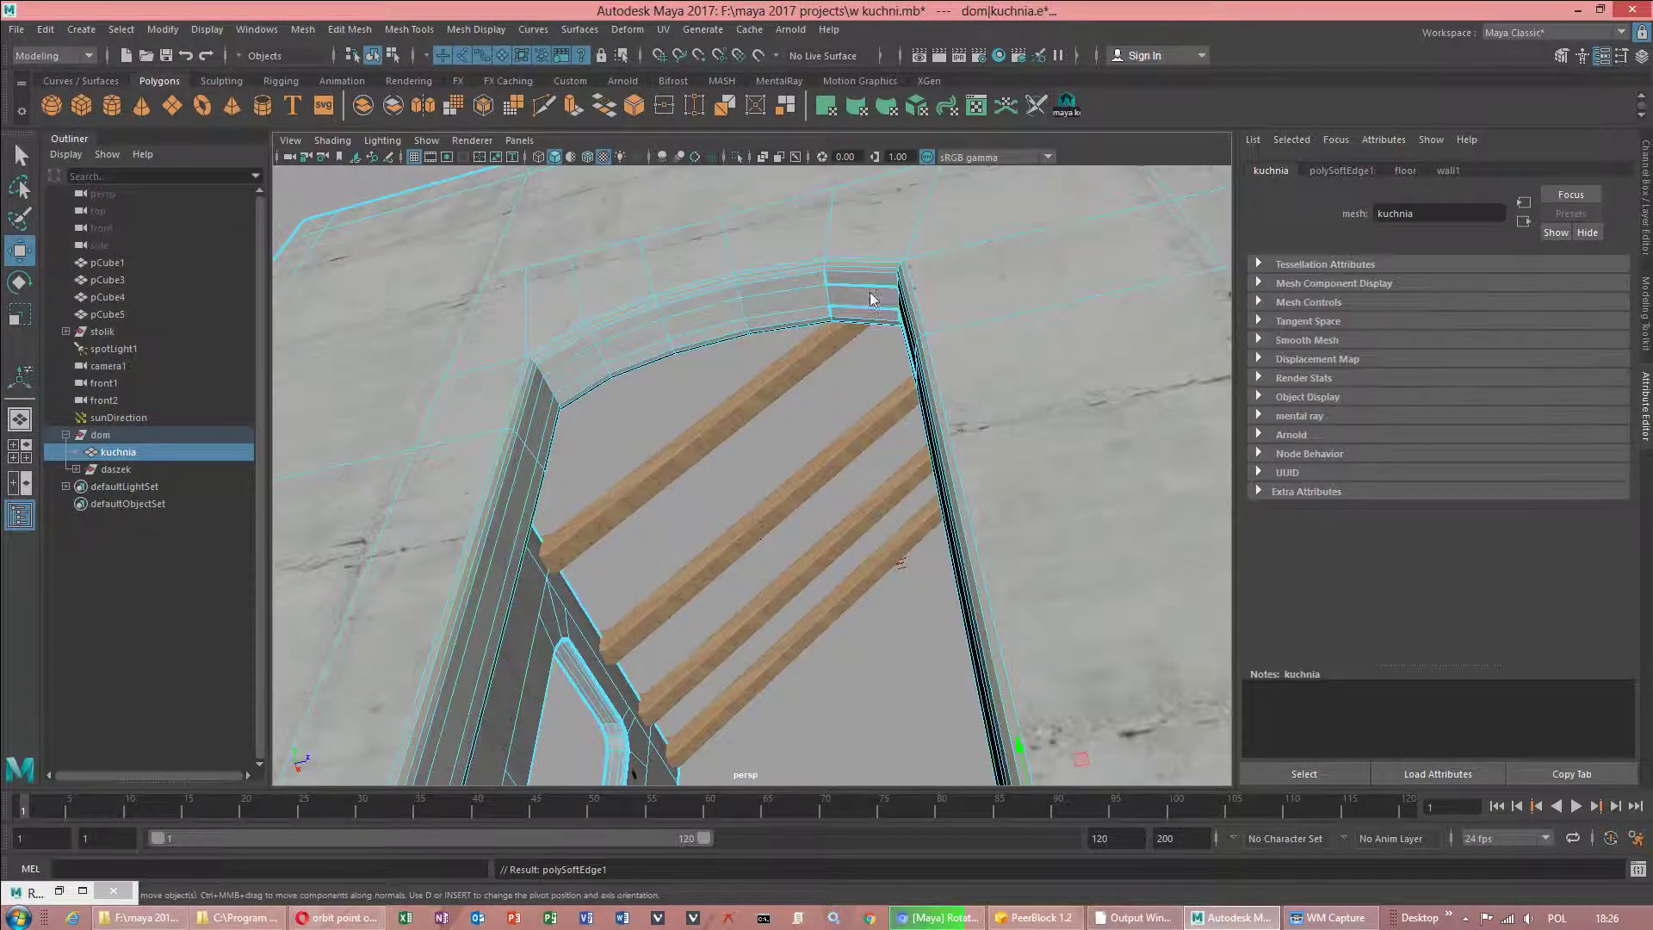
Apply Soften/Harden Edge to the whole kuchnia mesh with an angle of 29.4163.
key("F8")
left_click_drag(801, 293, 959, 451, "alt")
left_click(490, 31)
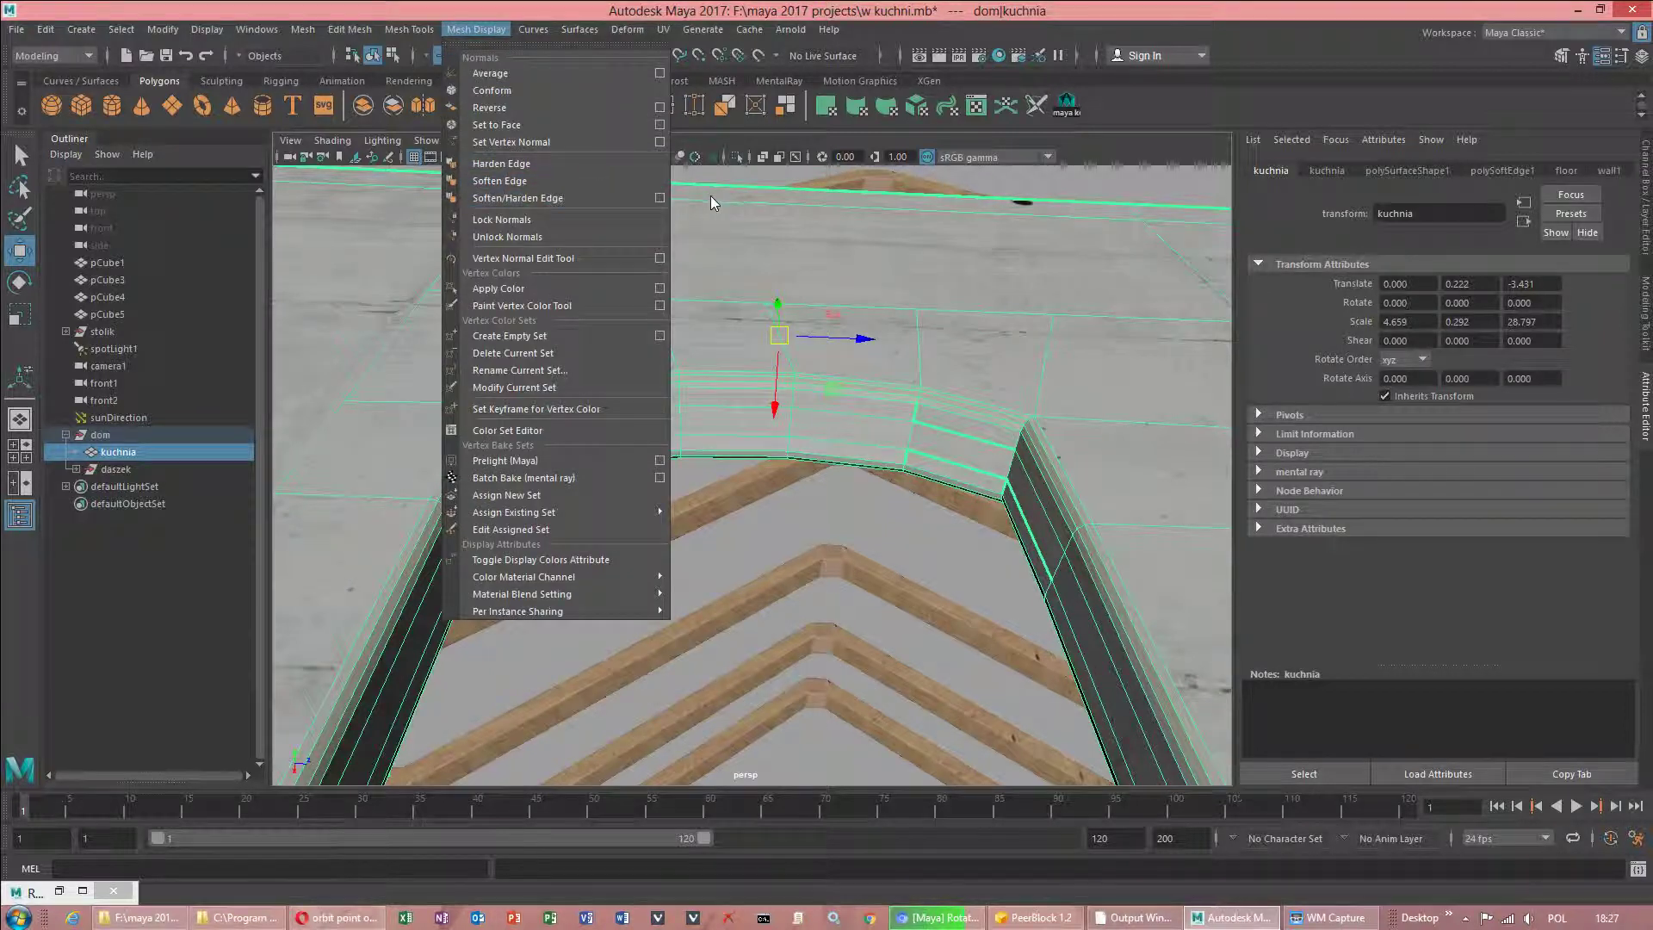
left_click(659, 198)
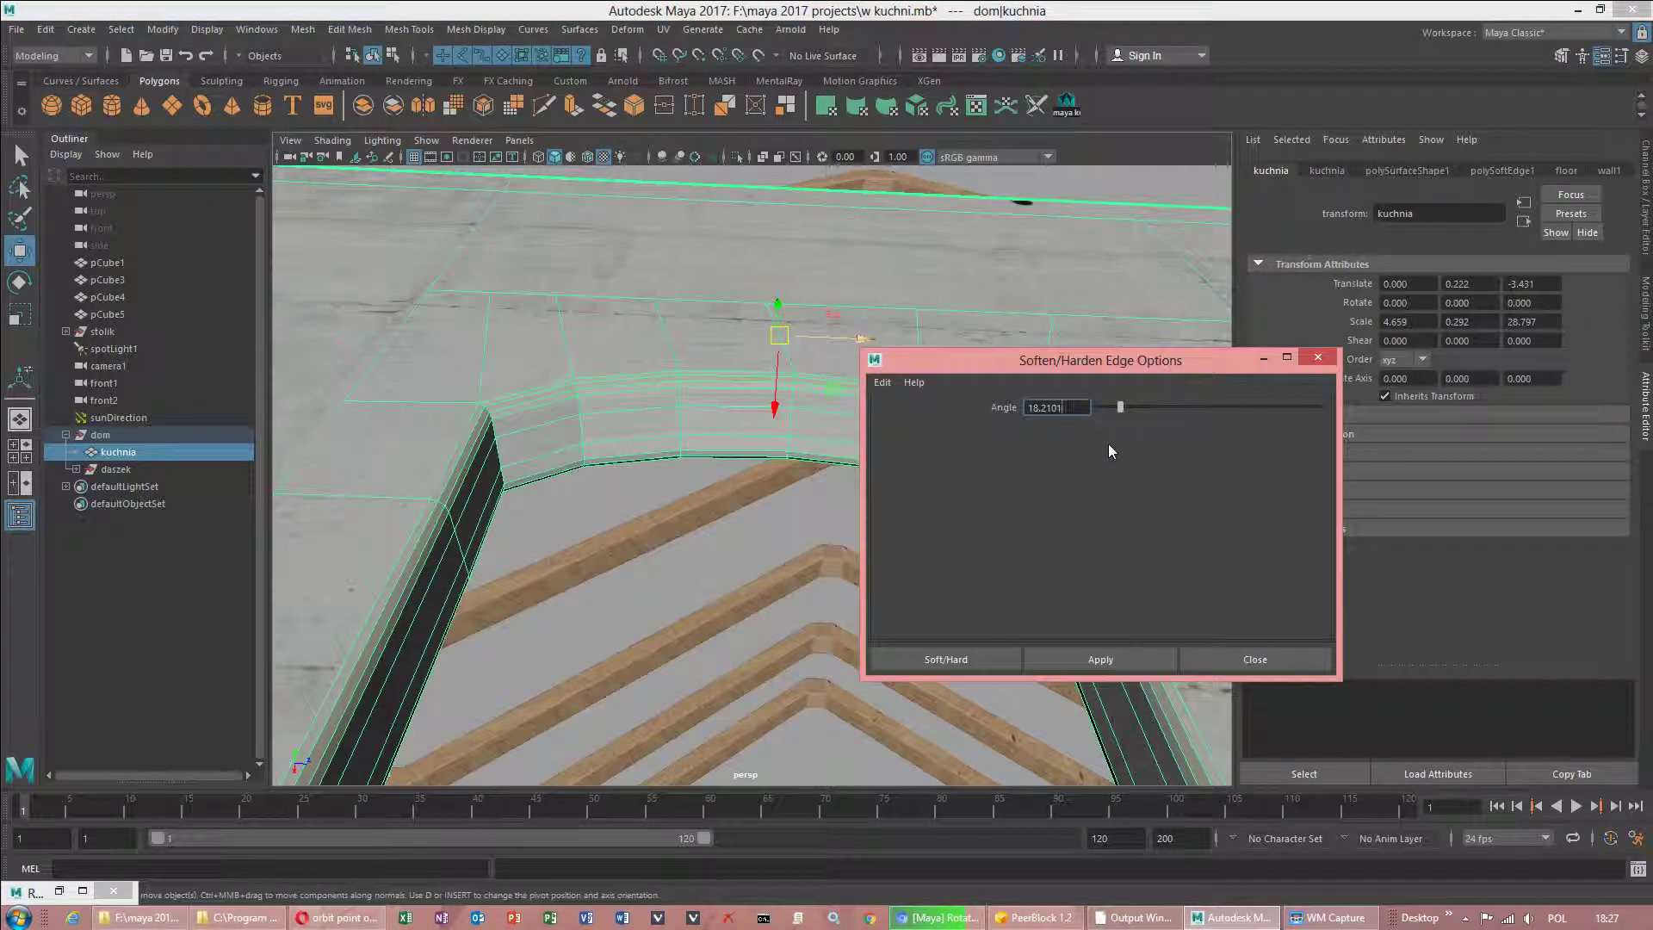
left_click_drag(1120, 412, 1140, 418)
left_click(1099, 658)
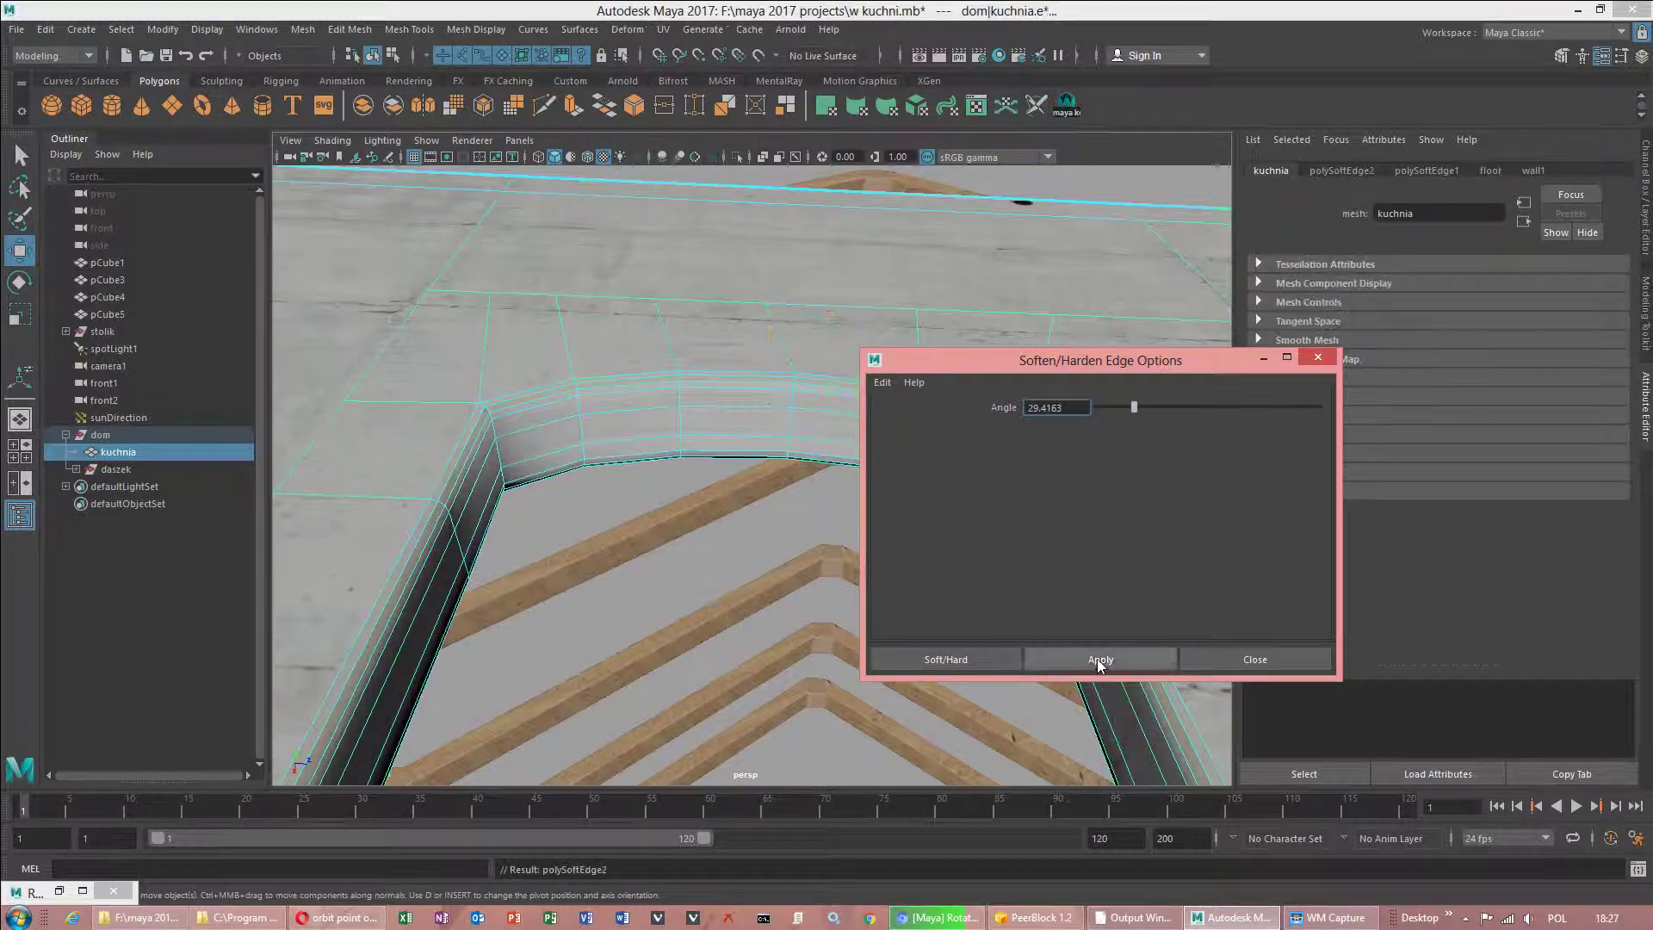
left_click(1255, 658)
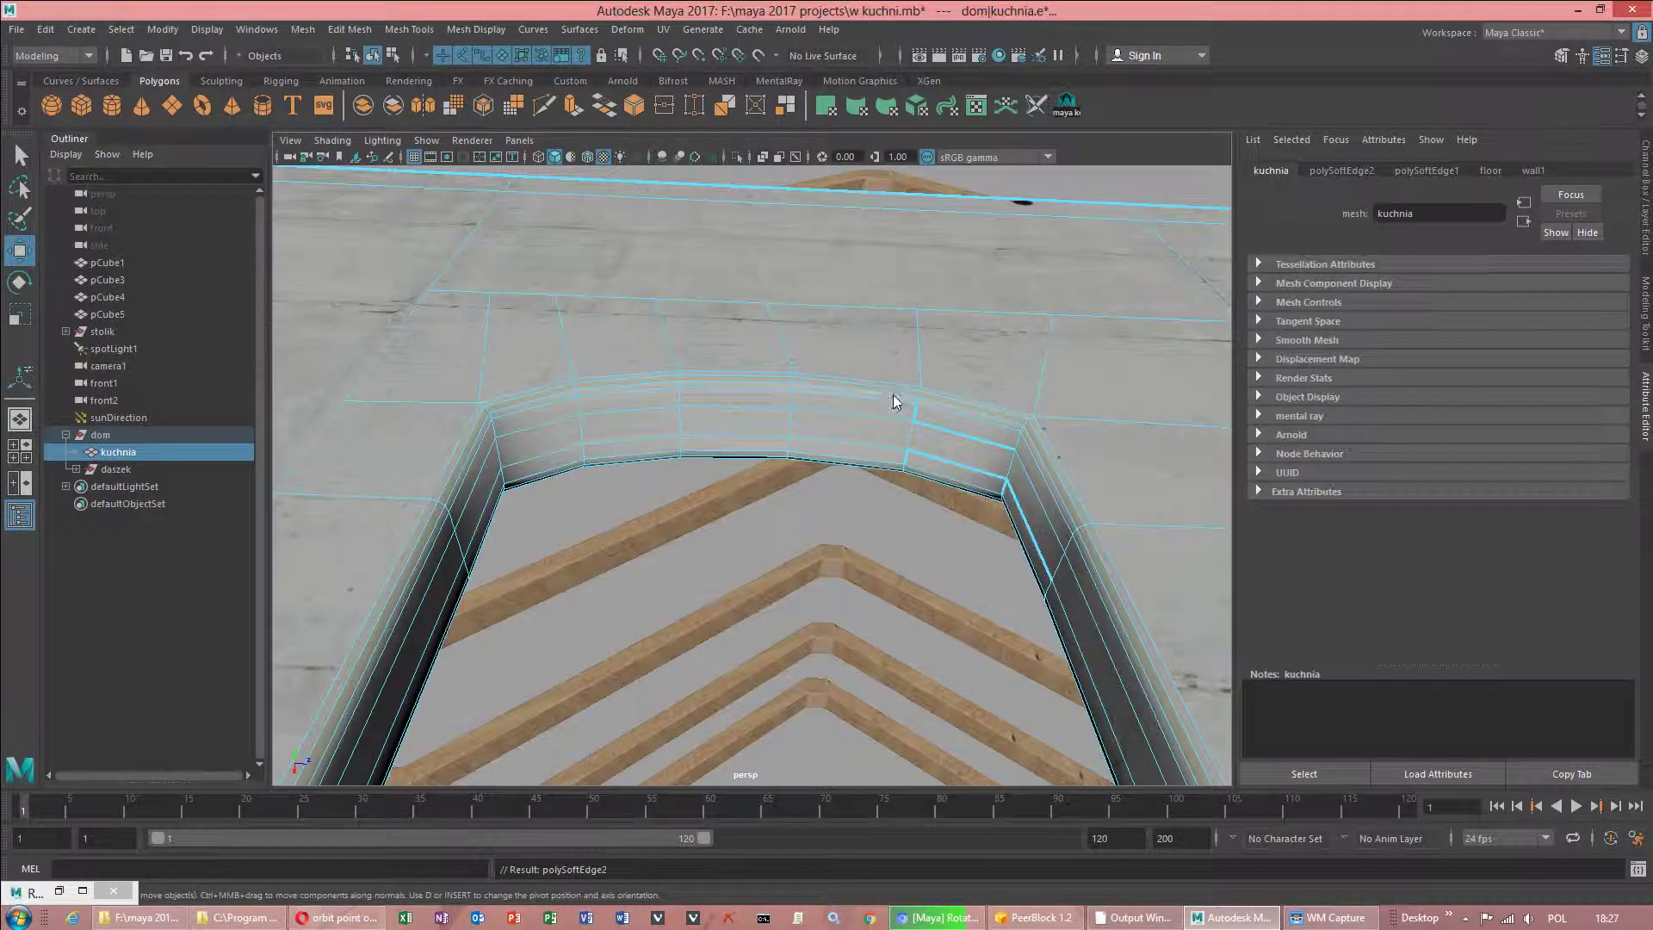
Check the softened doorway arch and delete the kuchnia mesh's construction history.
right_click_drag(893, 395, 955, 379)
left_click_drag(1027, 441, 779, 392, "alt")
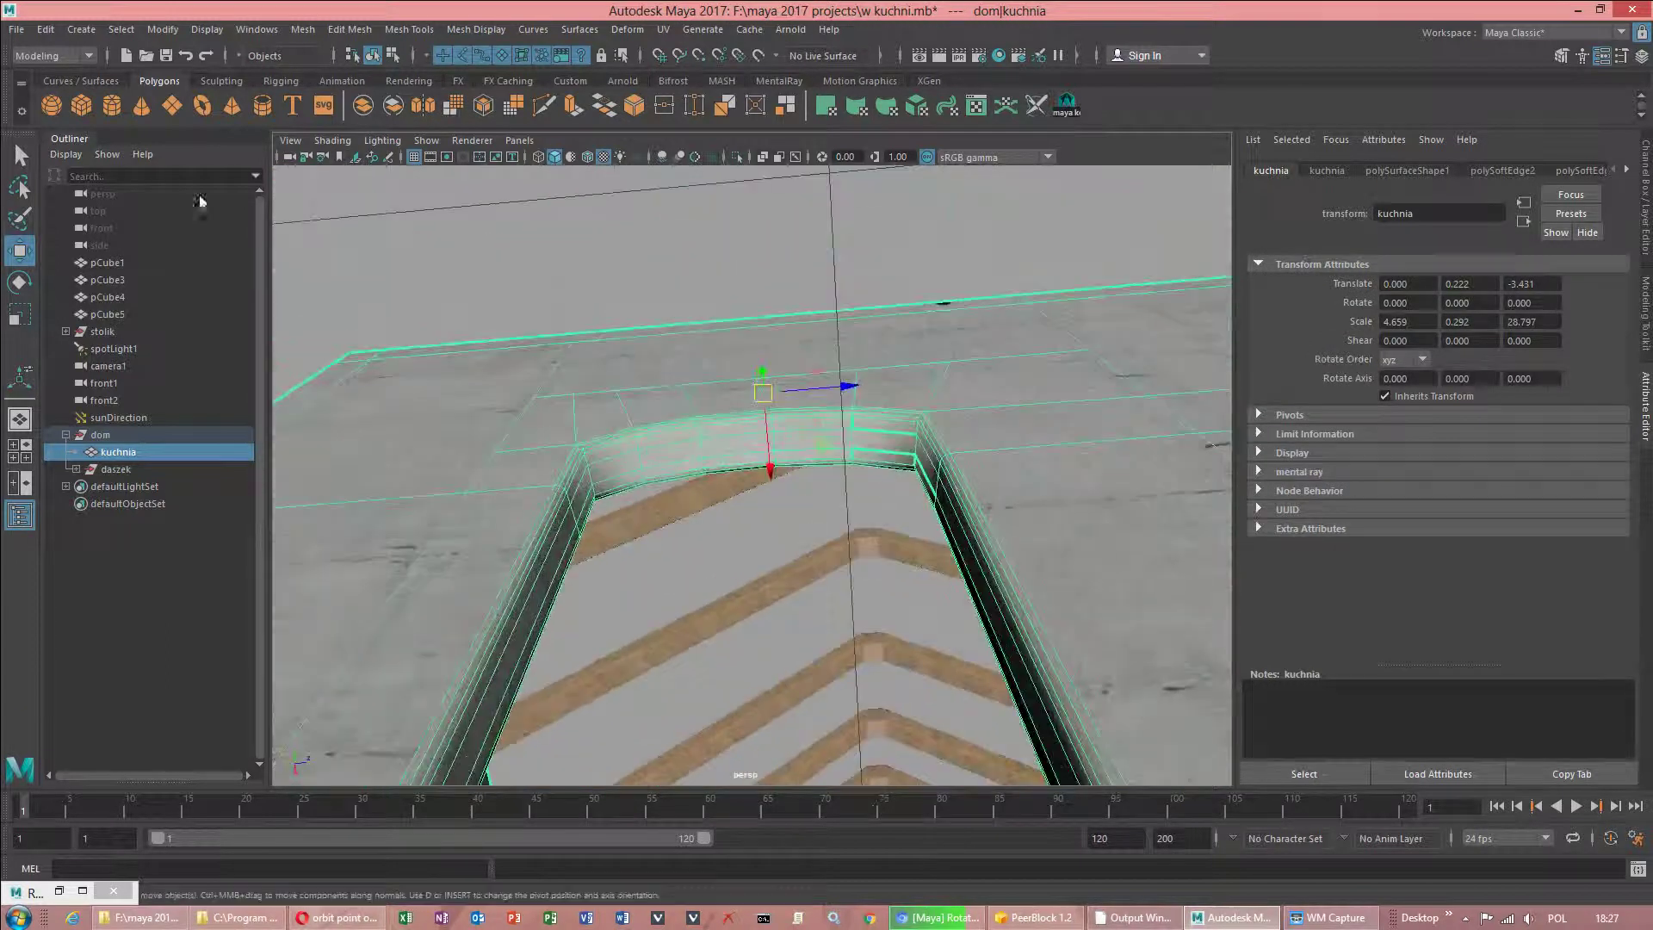
left_click(45, 30)
mouse_move(228, 239)
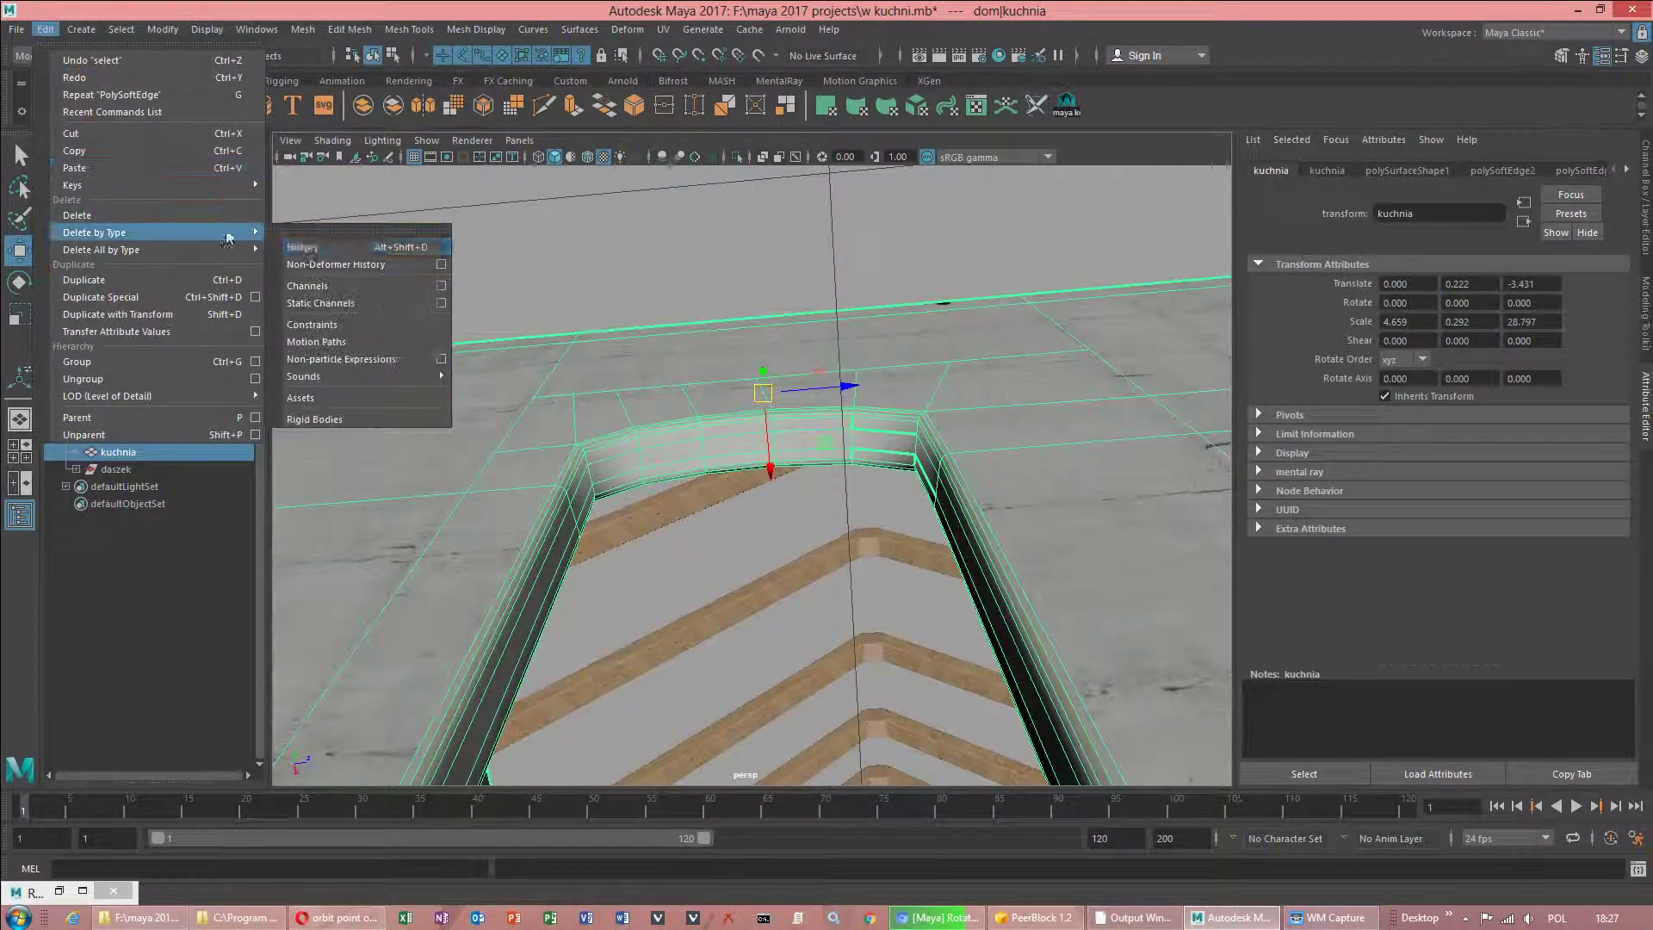
left_click(303, 247)
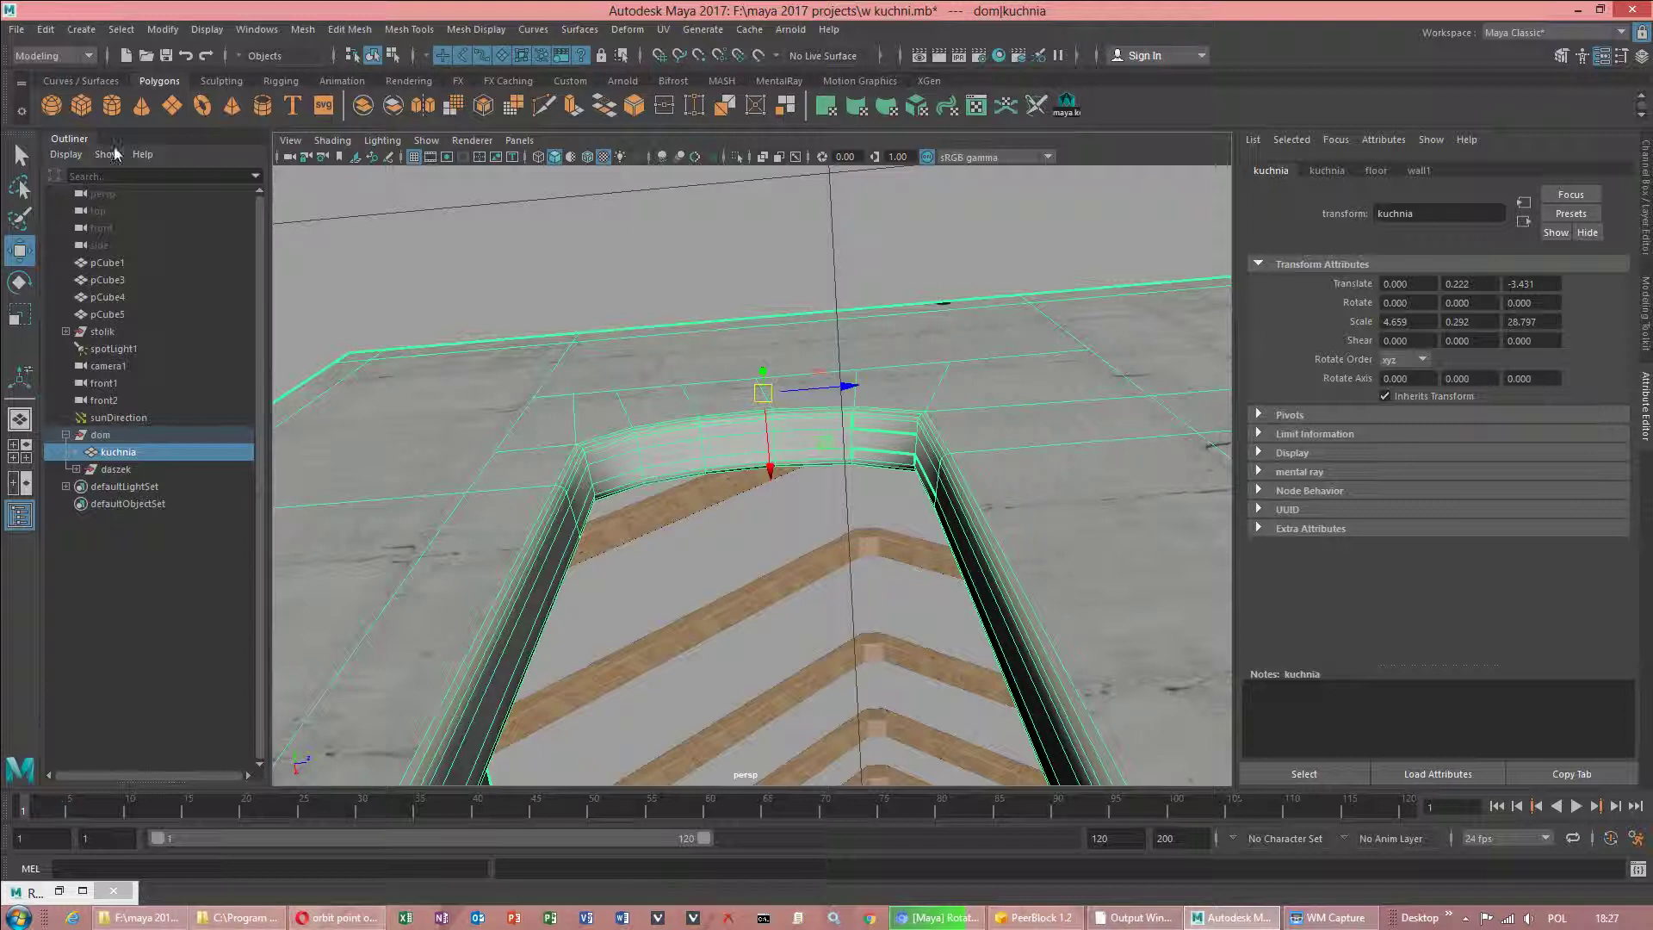
Try the Smooth operation on the kuchnia mesh and undo it.
left_click(399, 30)
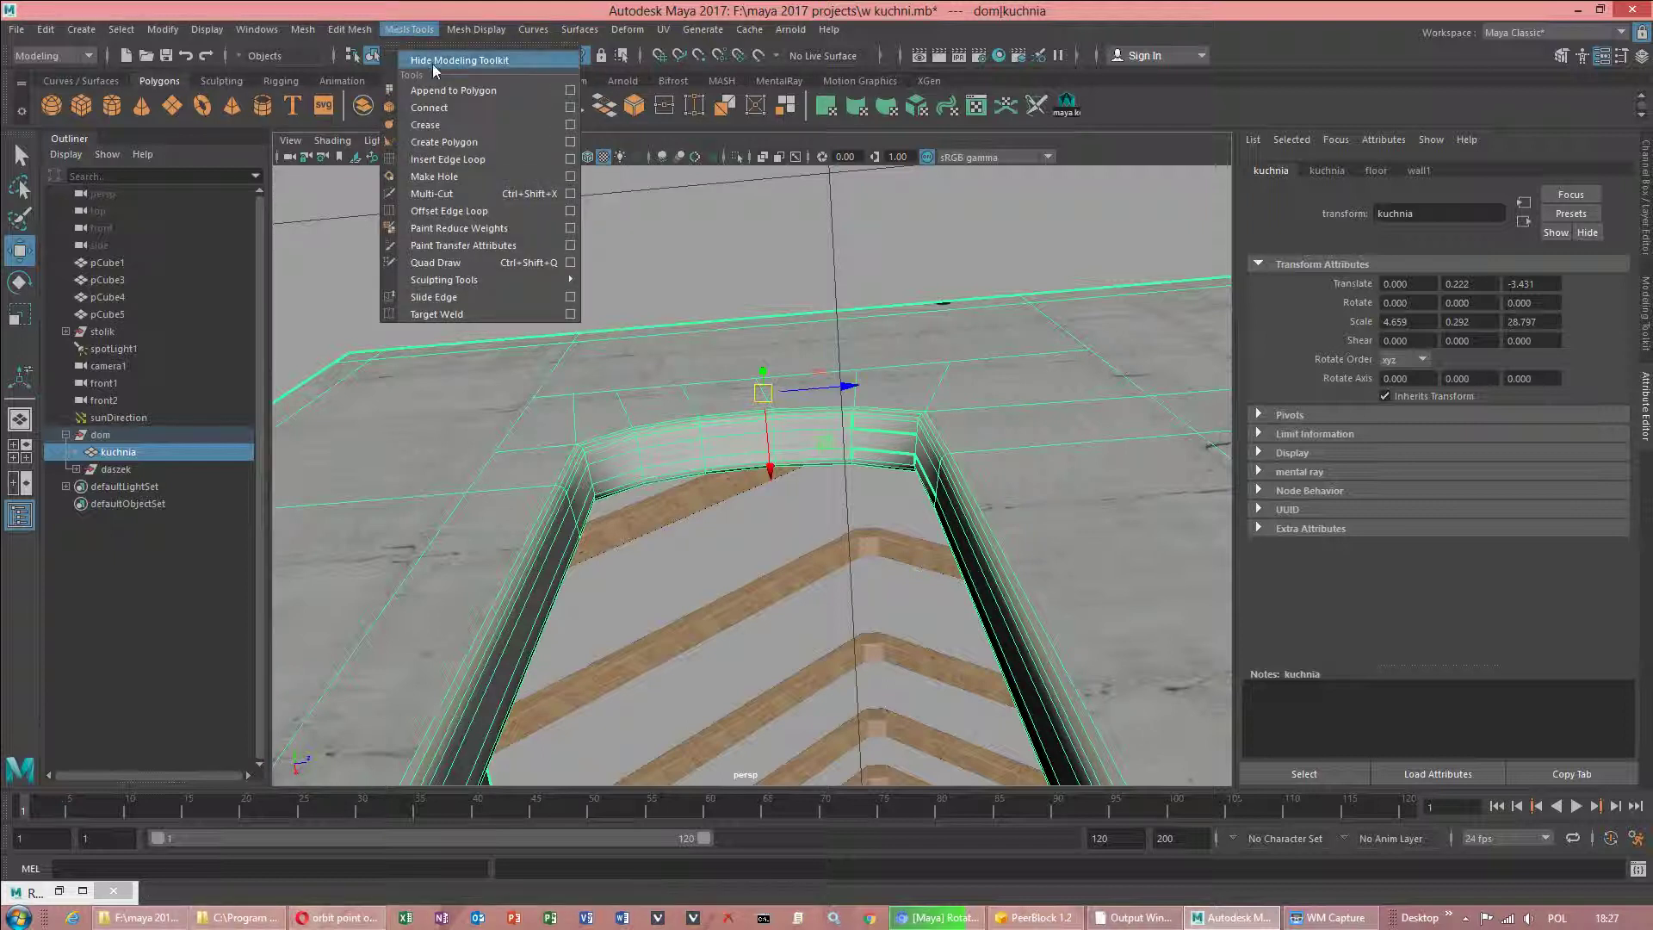
mouse_move(352, 32)
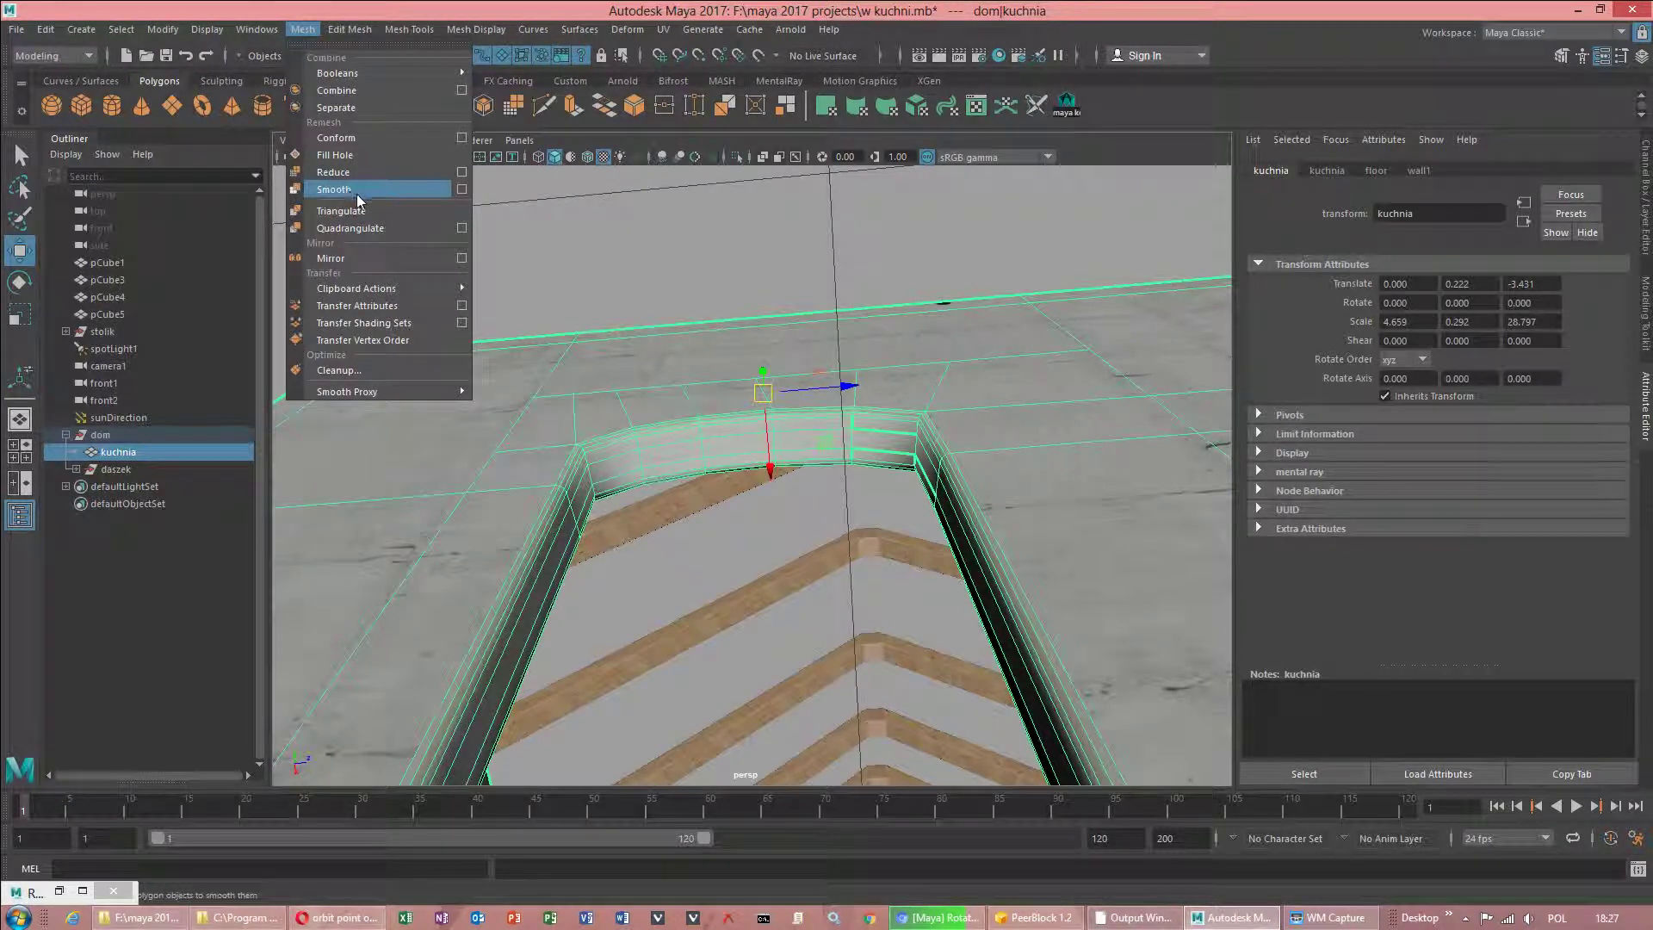
left_click(352, 197)
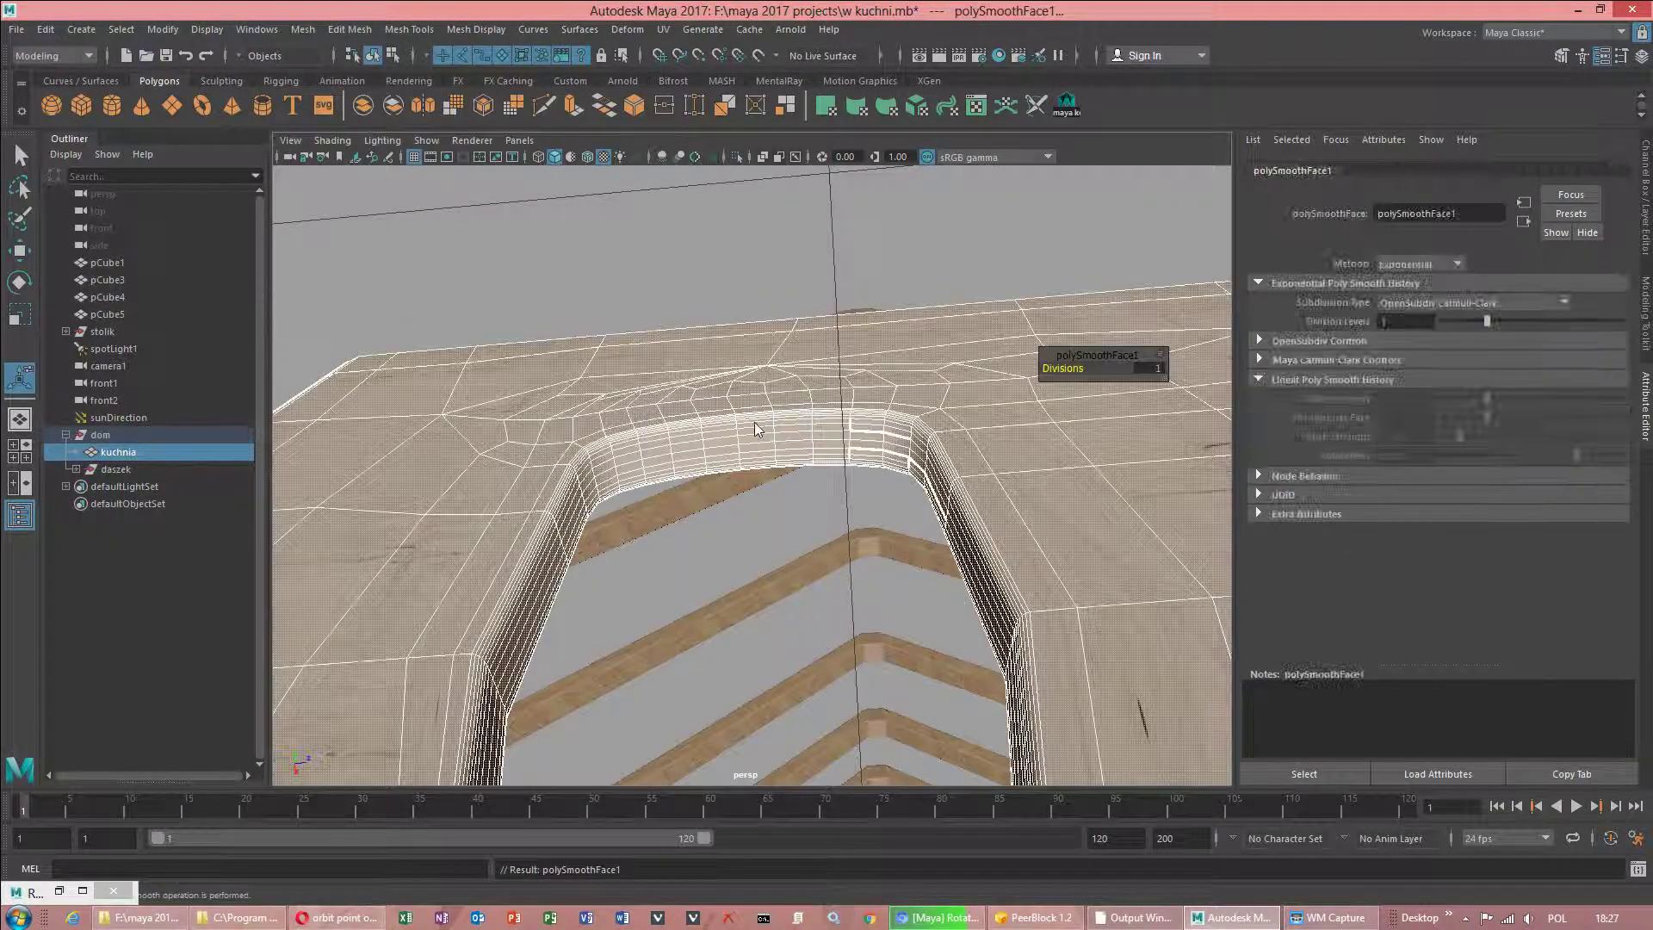
key("ctrl+z")
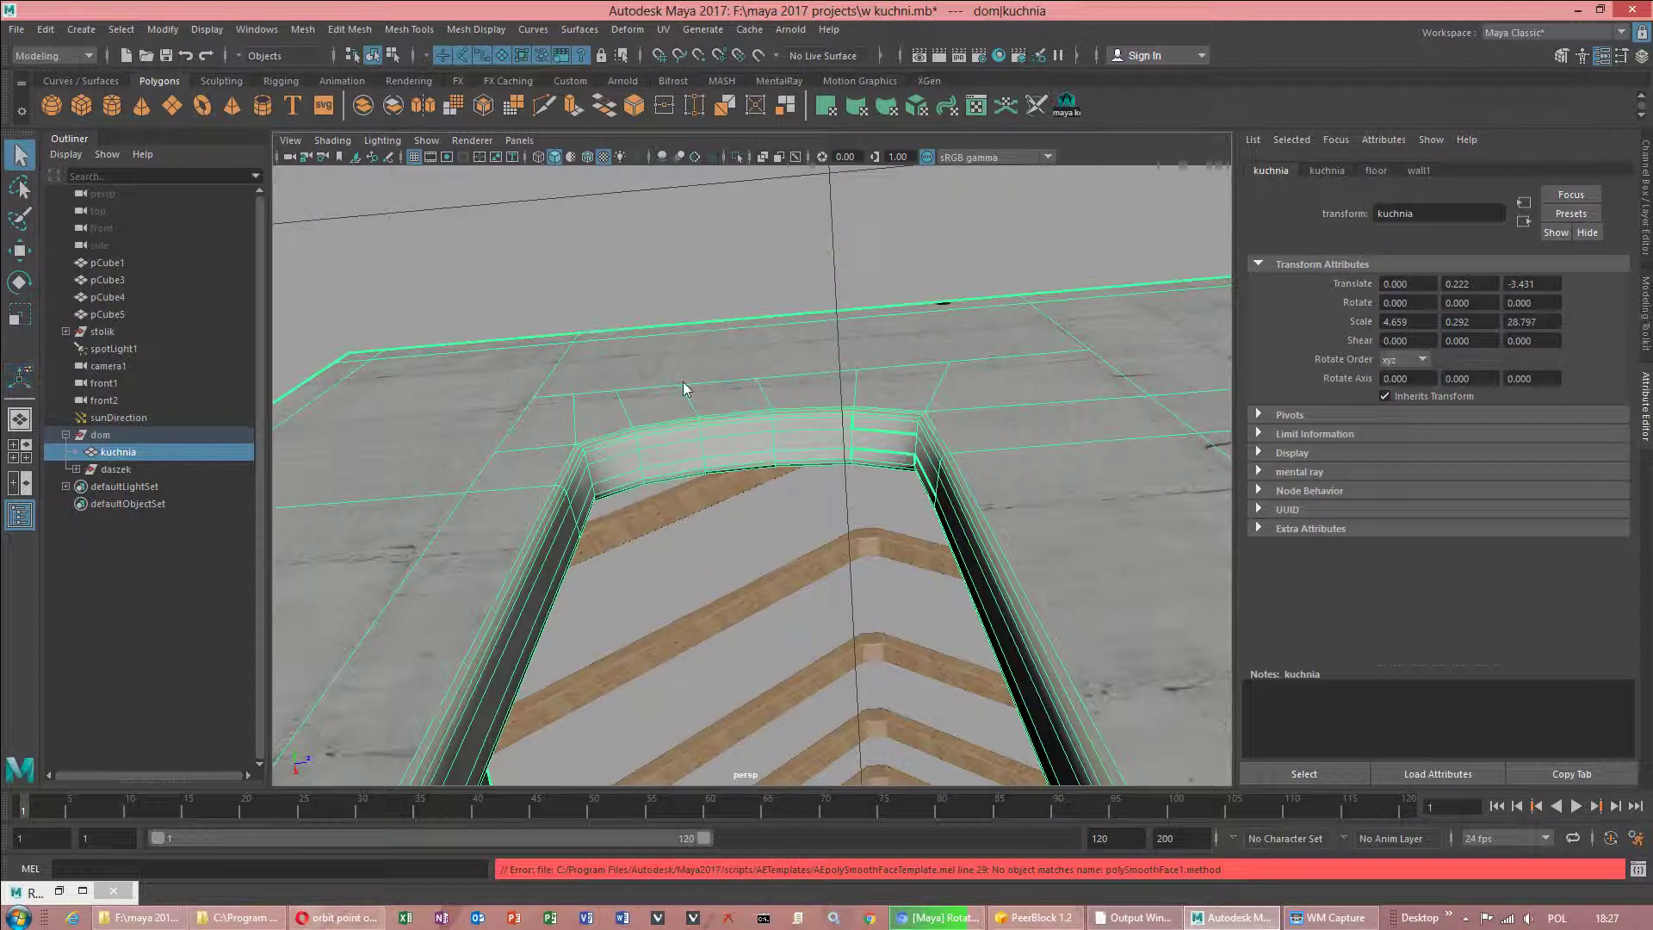
key("q")
Delete the kuchnia mesh's construction history and apply Soften/Harden Edge to the mesh.
left_click(45, 31)
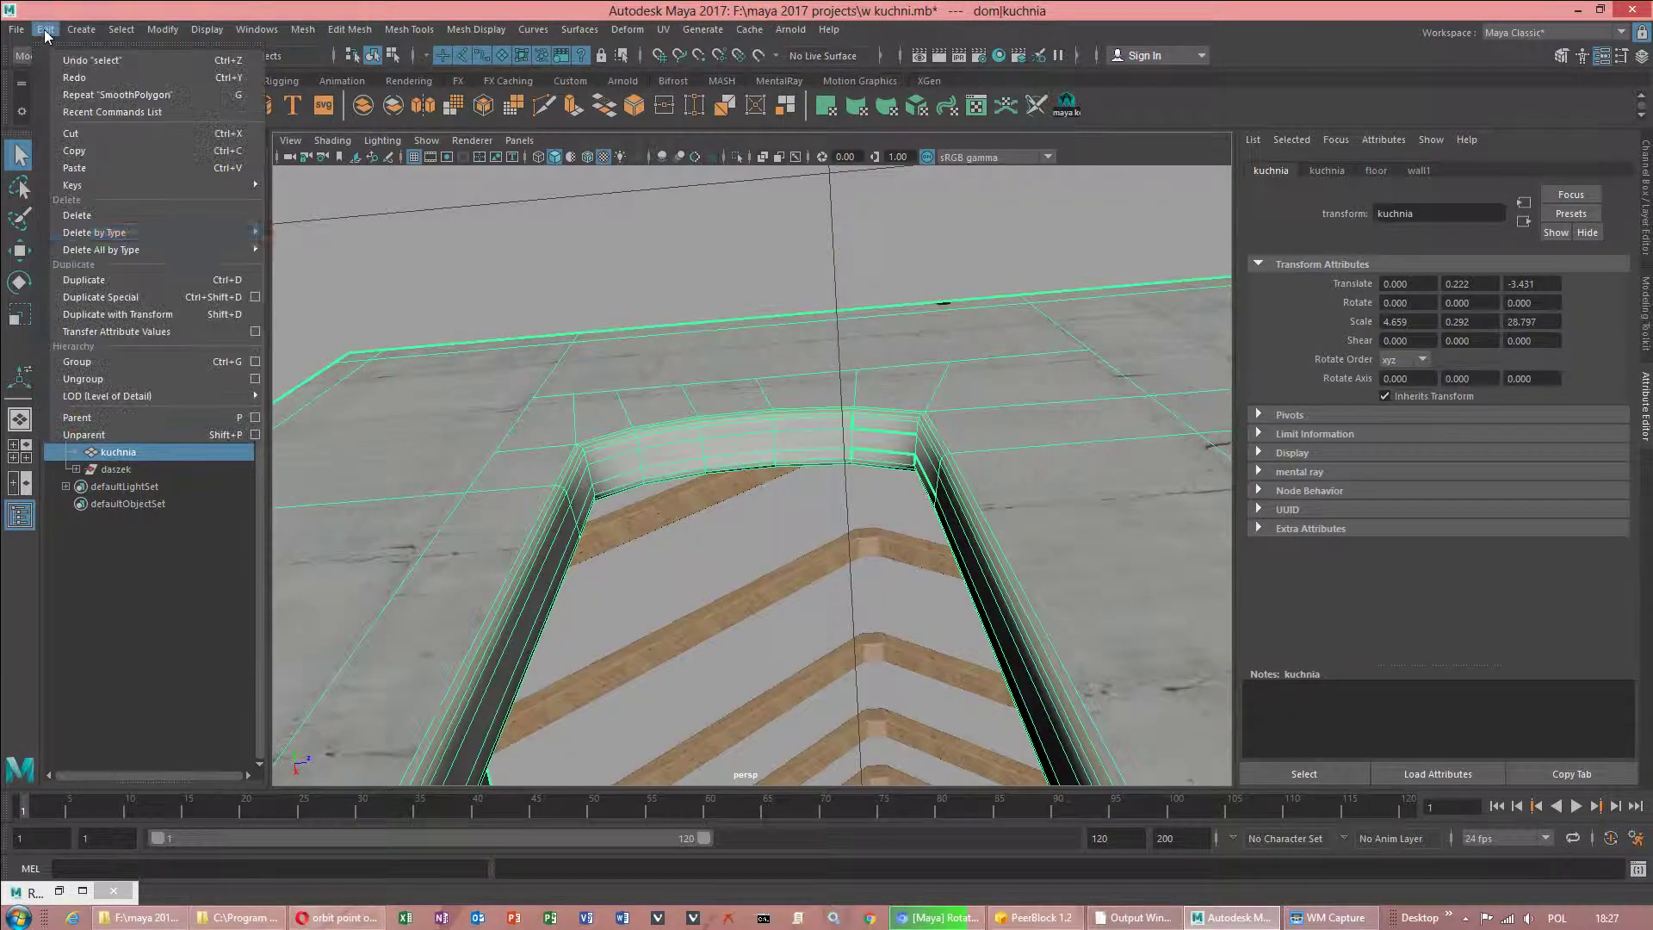
mouse_move(124, 232)
left_click(378, 231)
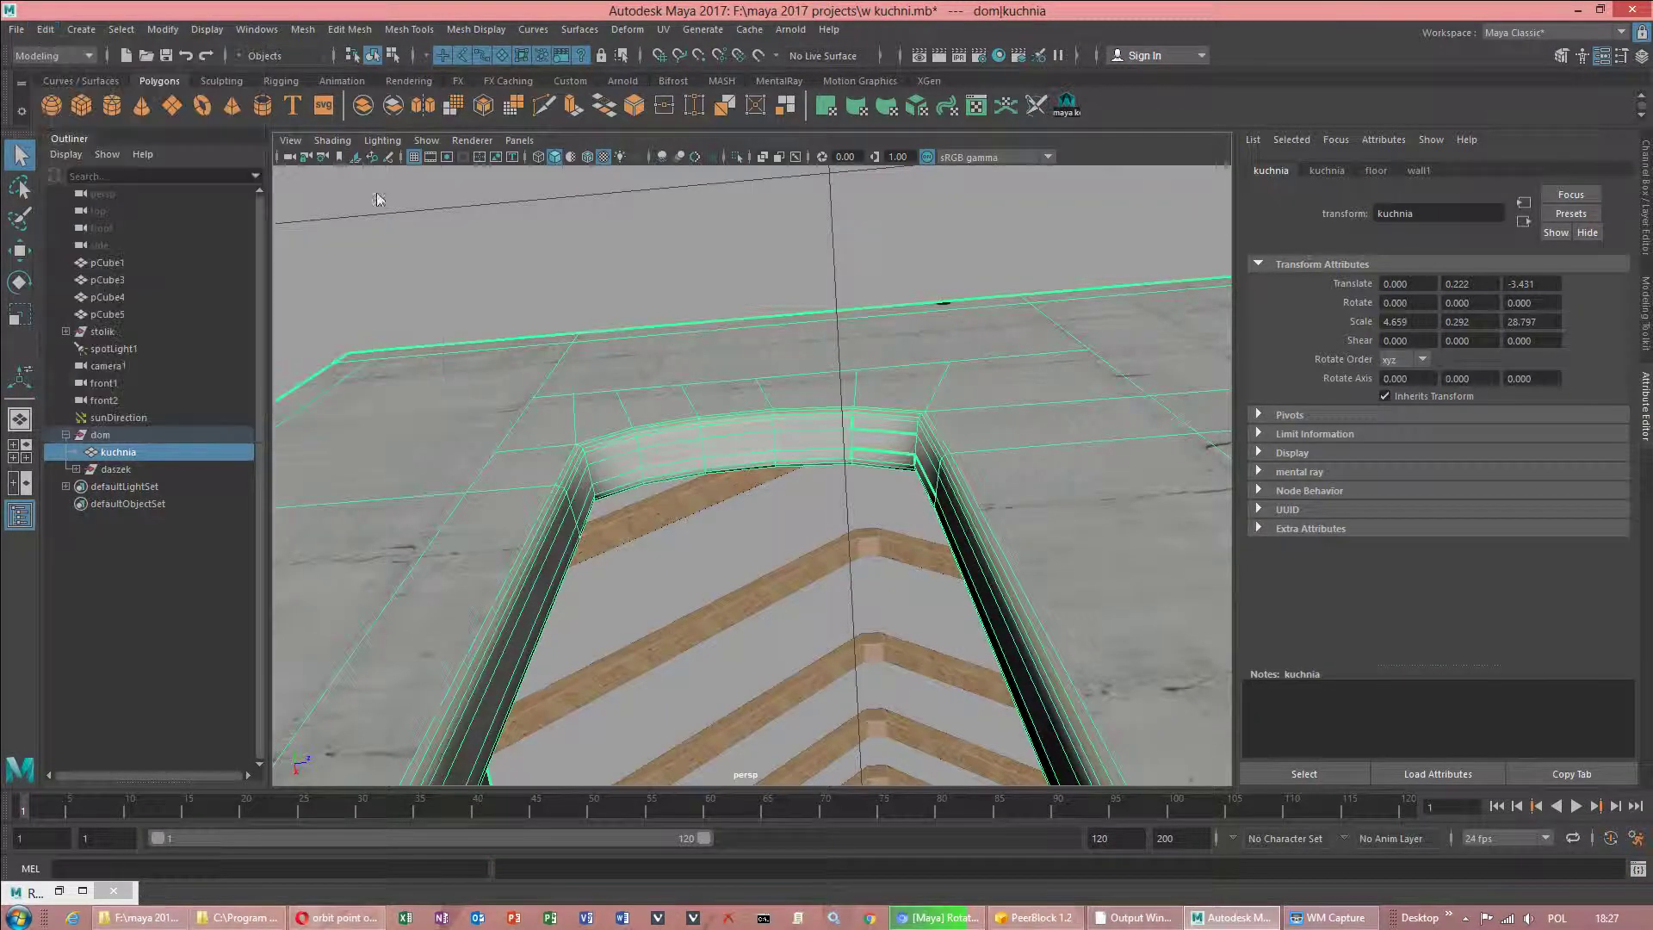
left_click(470, 28)
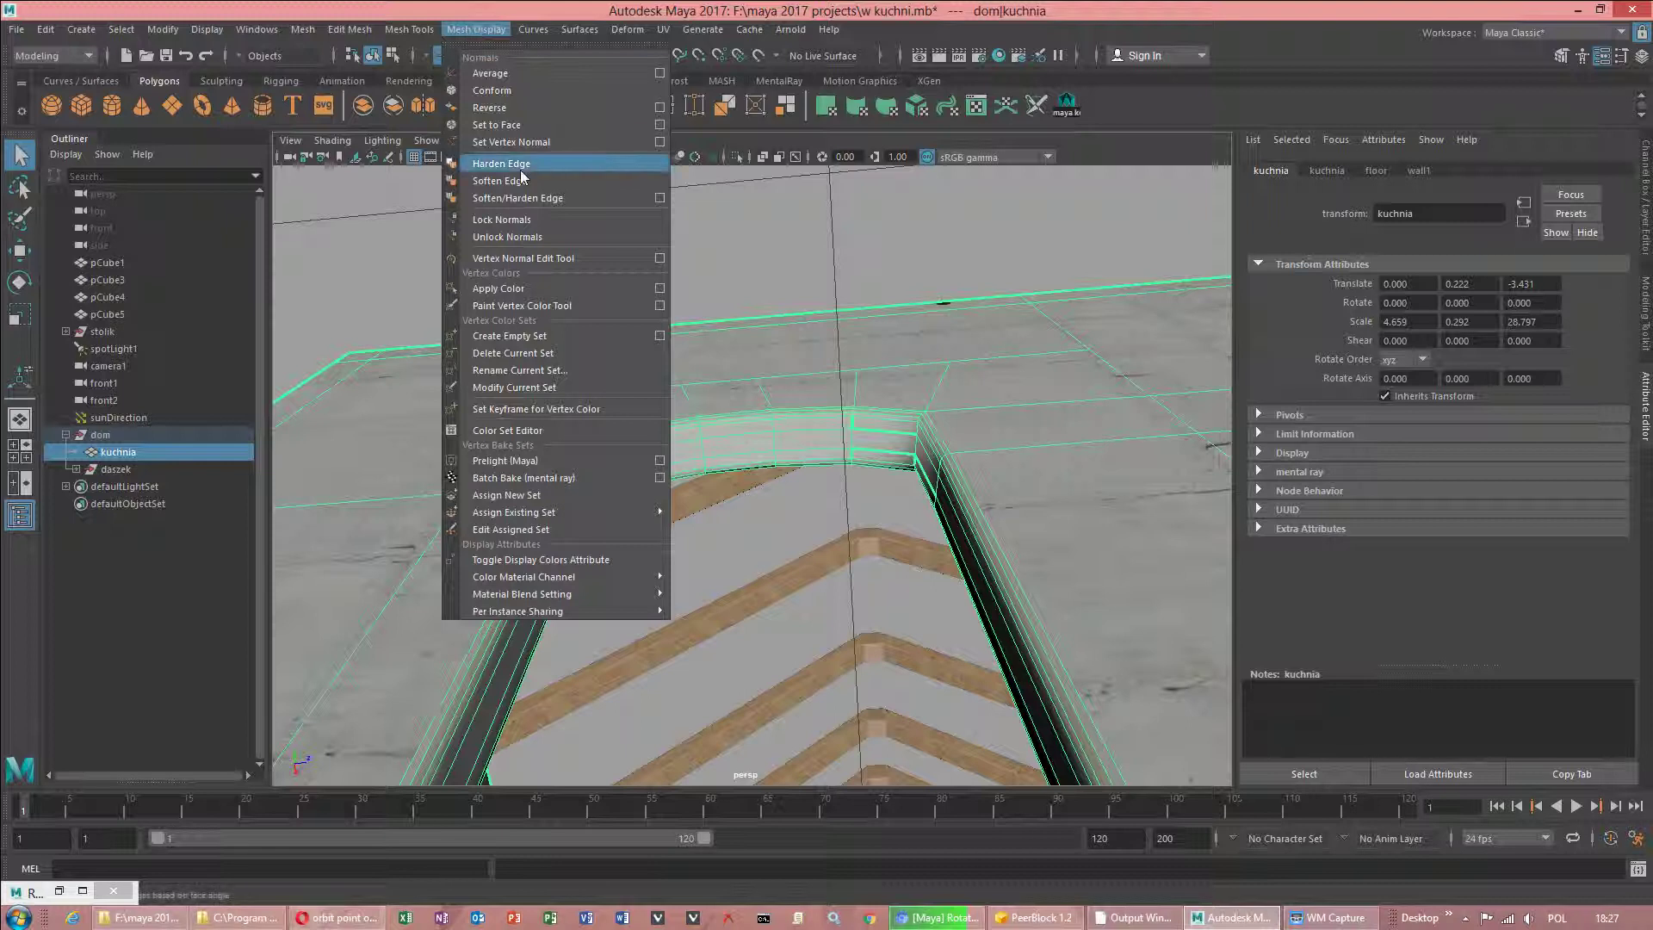
left_click(608, 200)
Check the installed Maya version in the program's product information and close it.
left_click(828, 29)
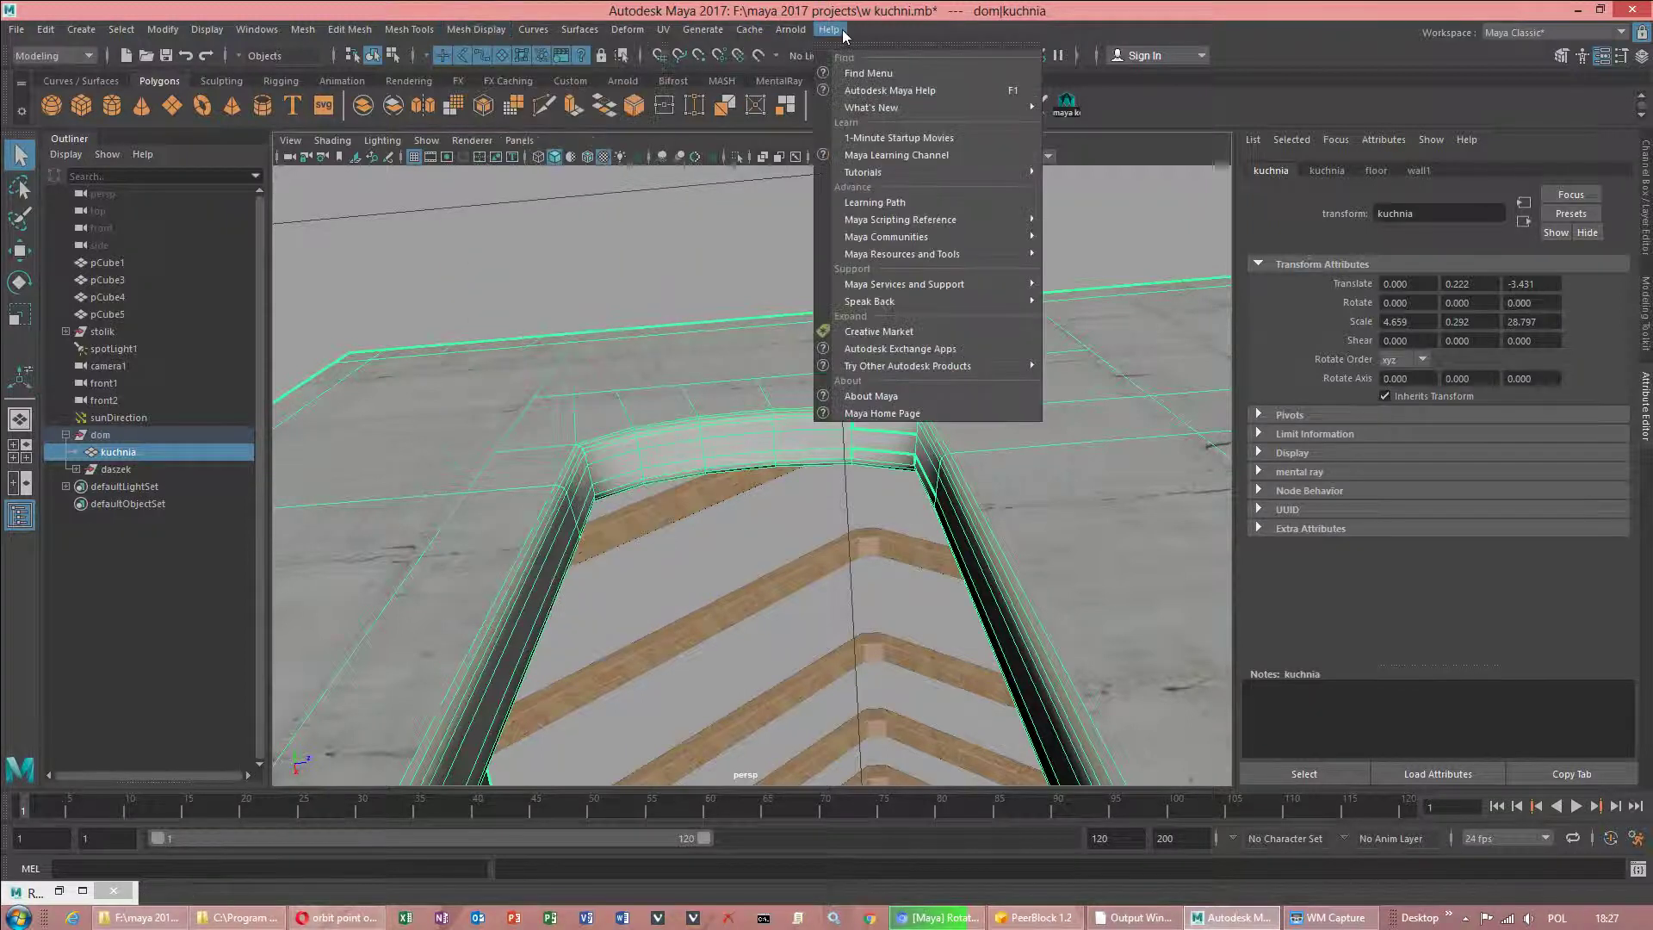
left_click(866, 396)
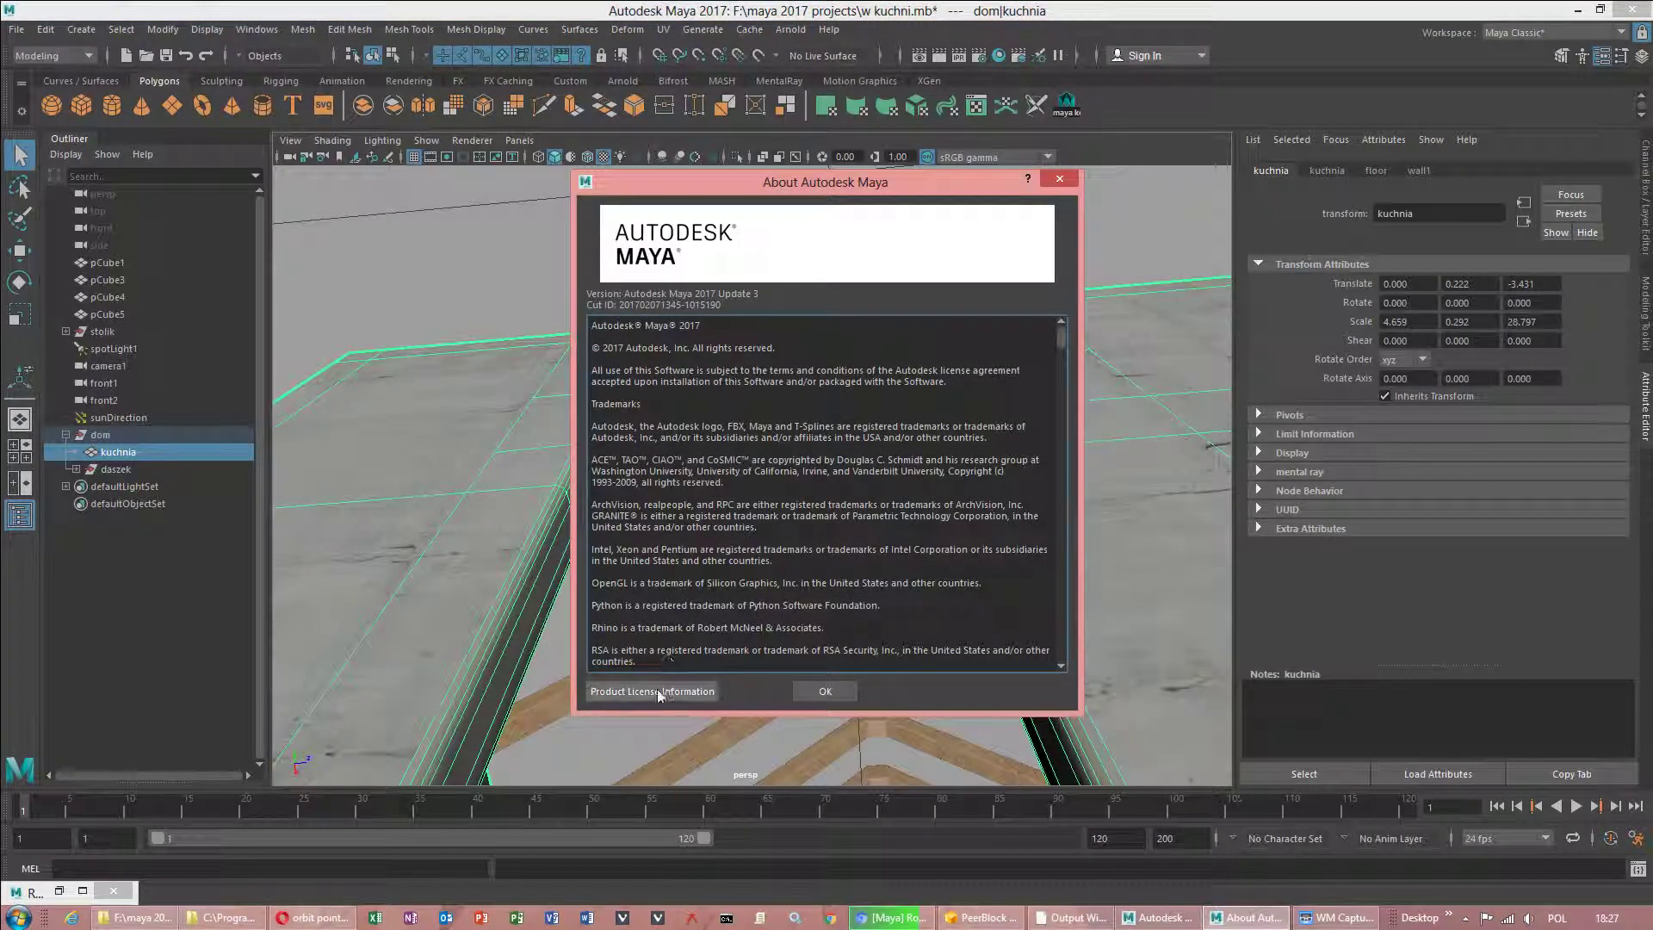
left_click(1065, 180)
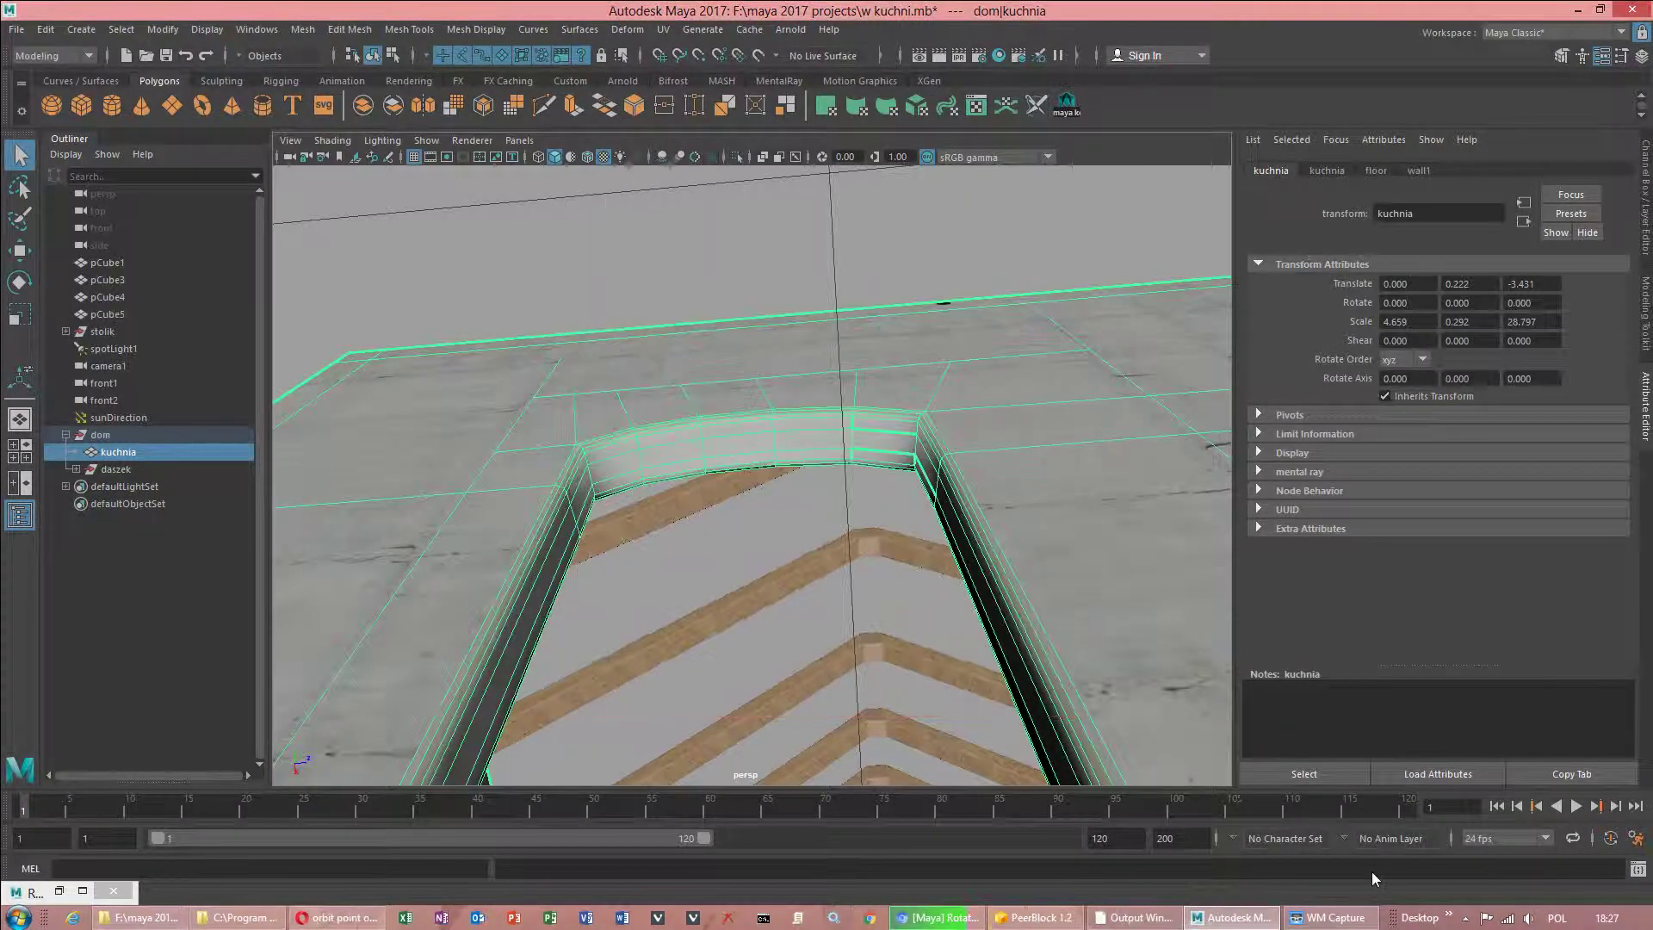
left_click(1352, 918)
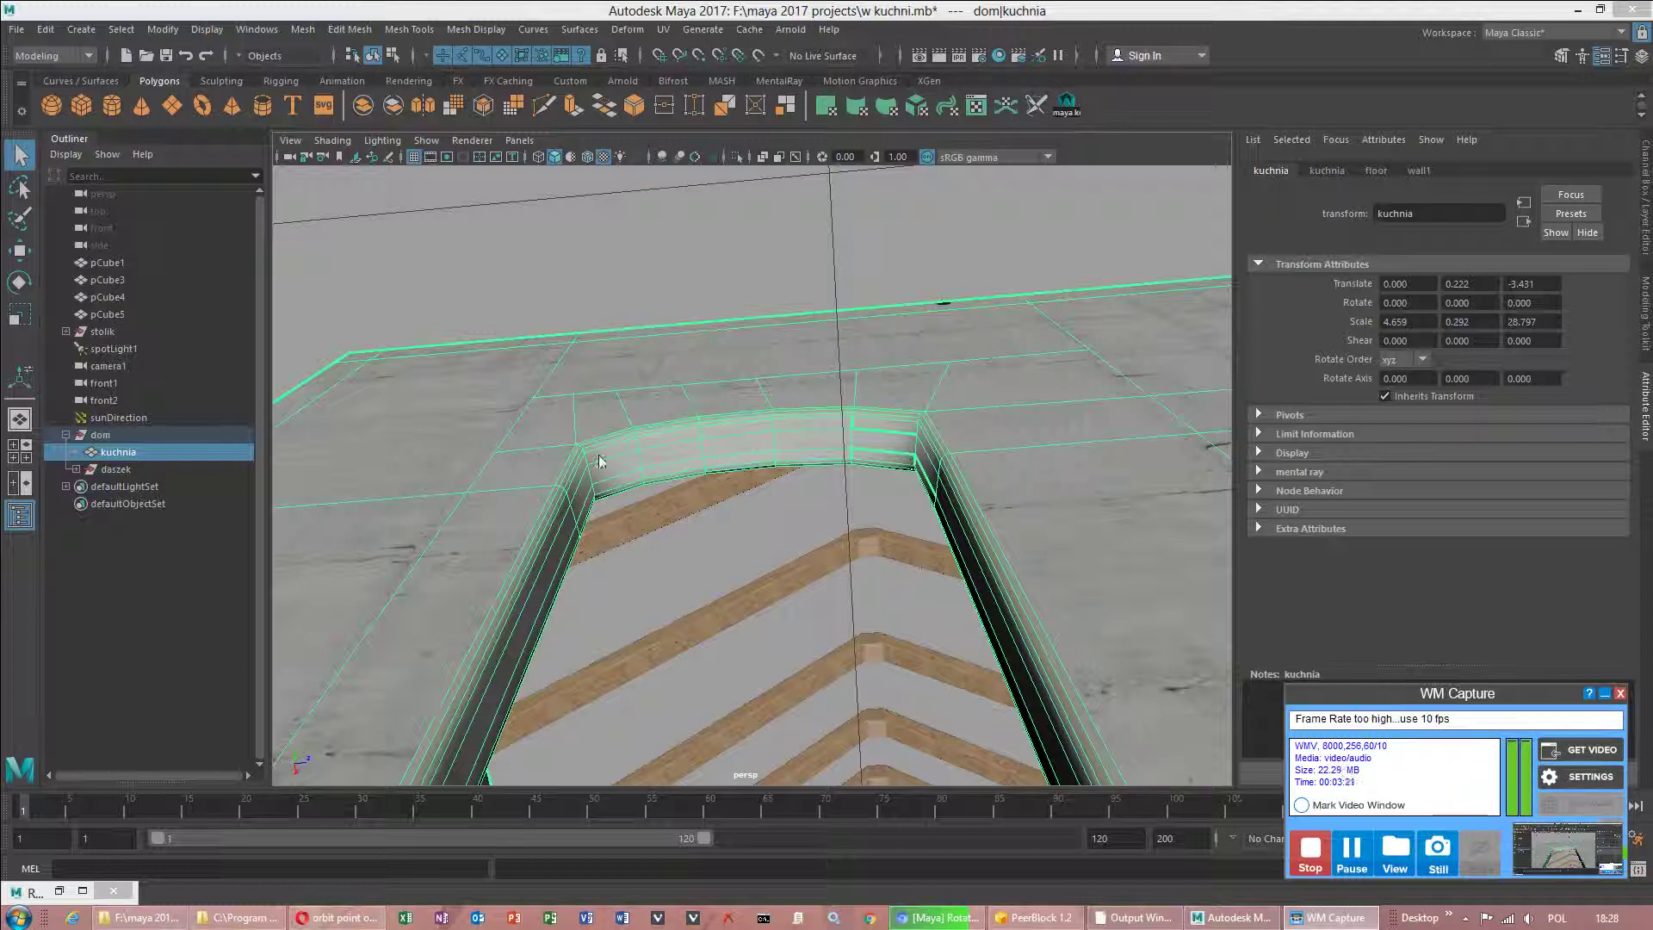
left_click(1313, 856)
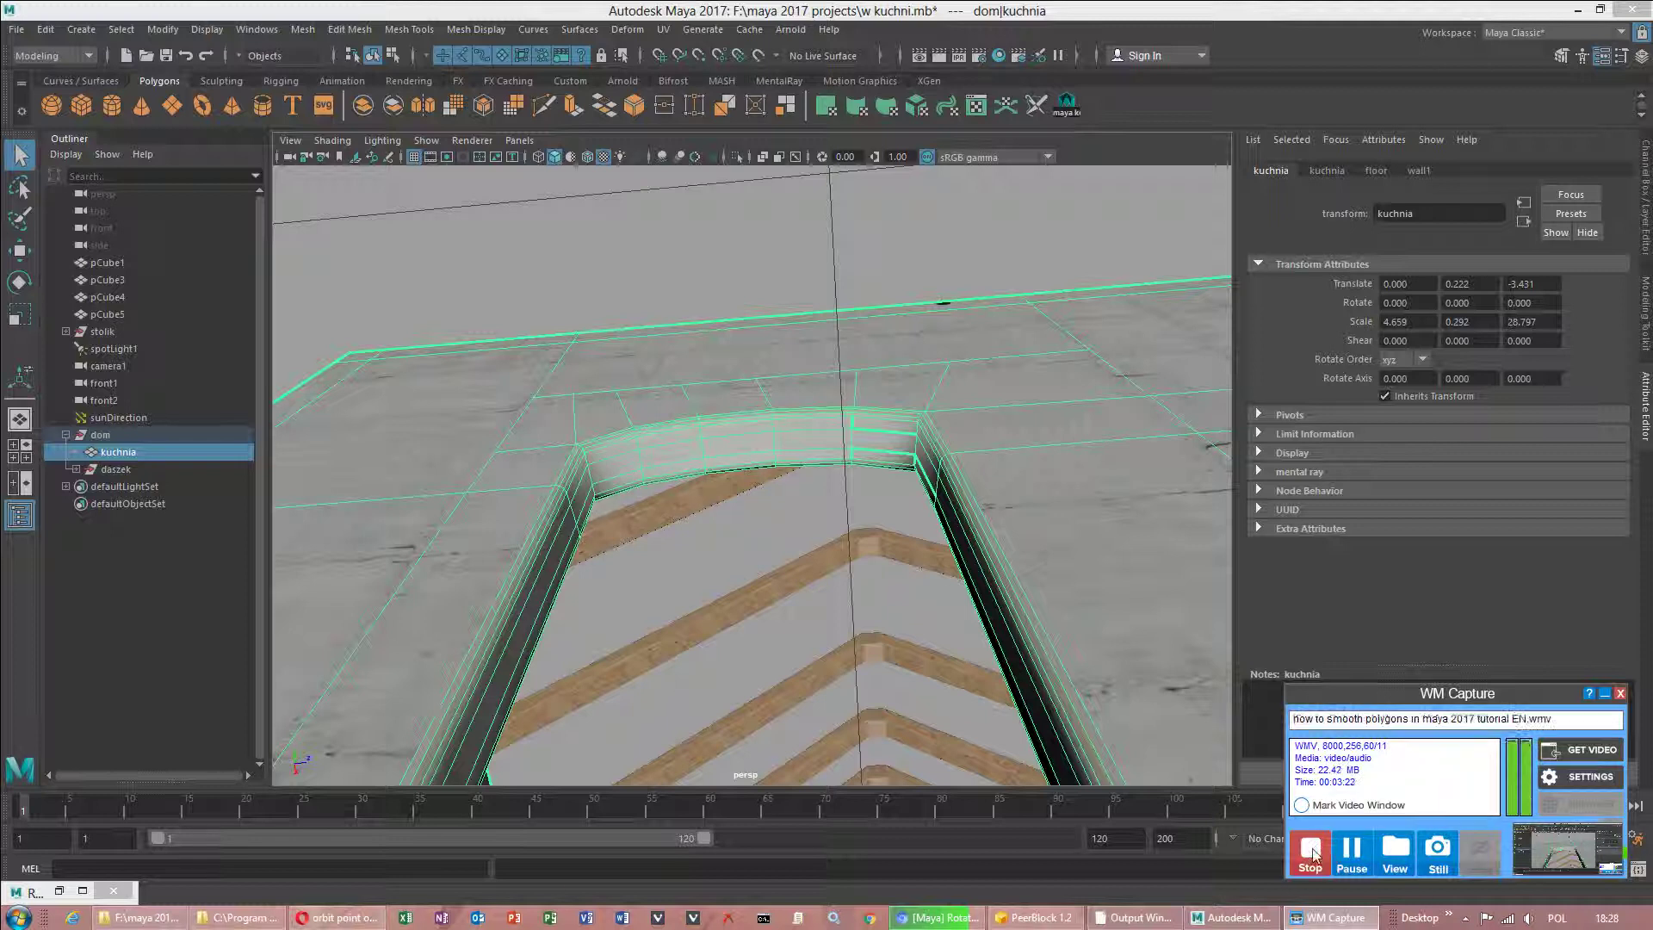